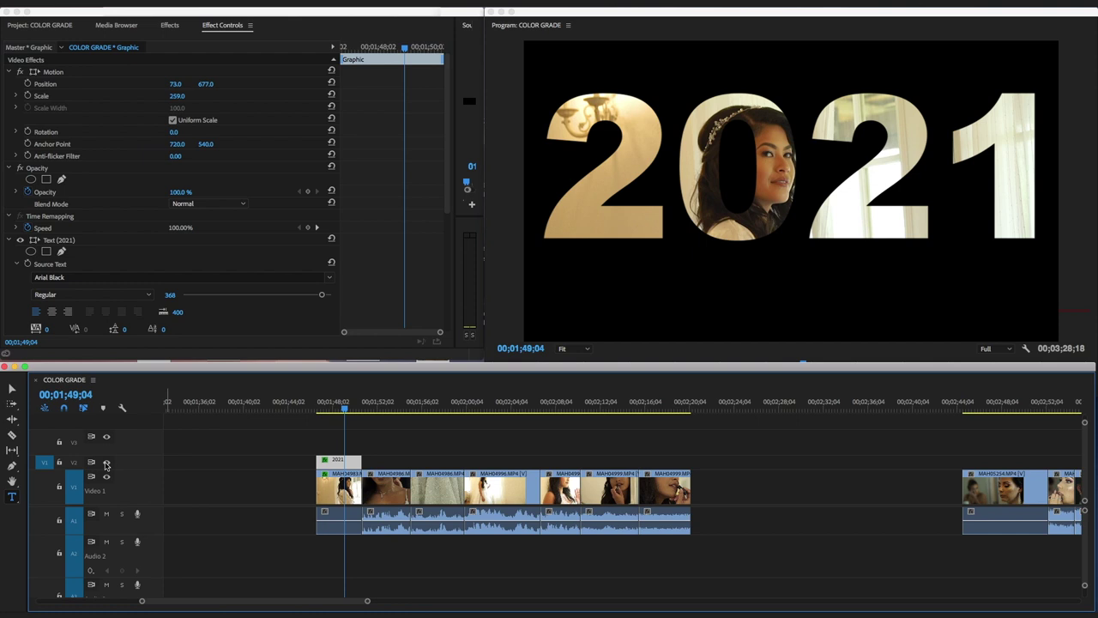
Step: Toggle the 2021 title track off and on to compare it with the plain footage
left_click(107, 464)
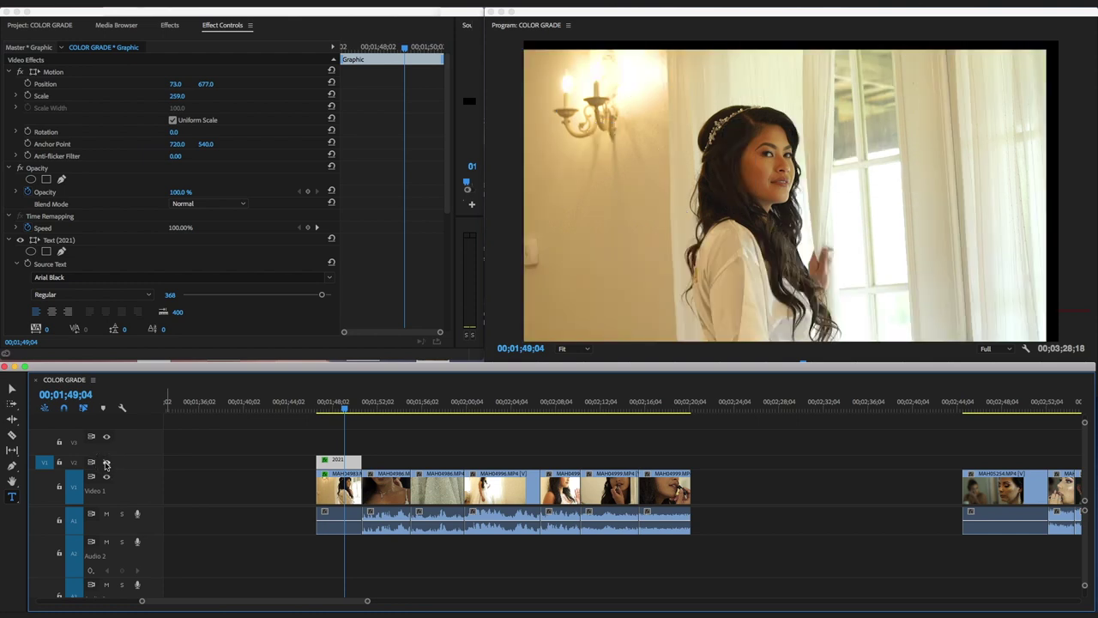
left_click(107, 464)
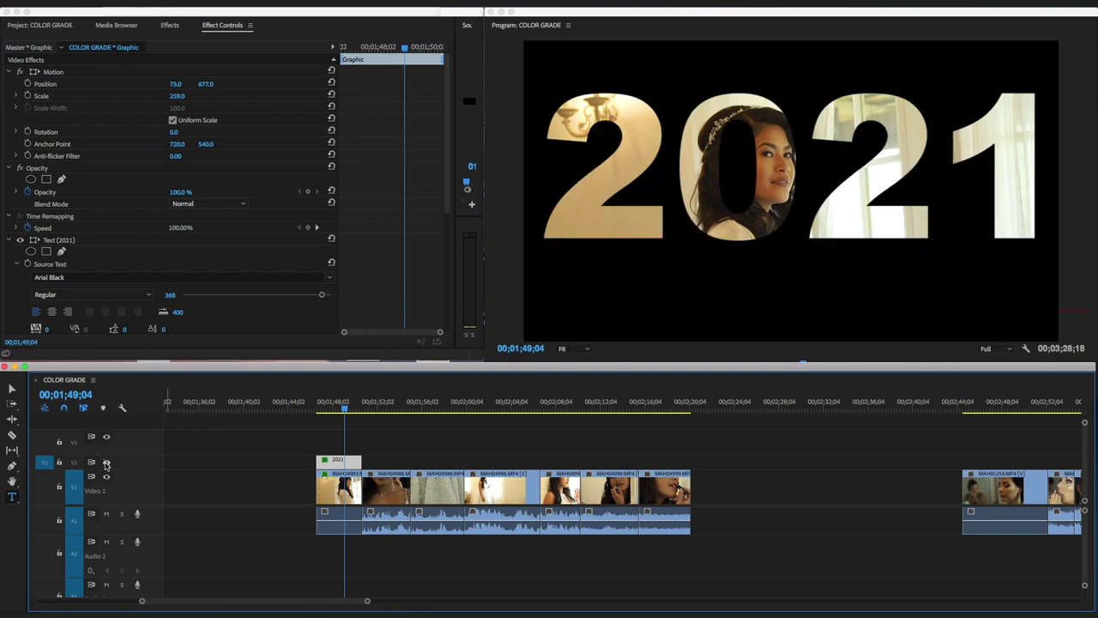
left_click(106, 465)
left_click(107, 464)
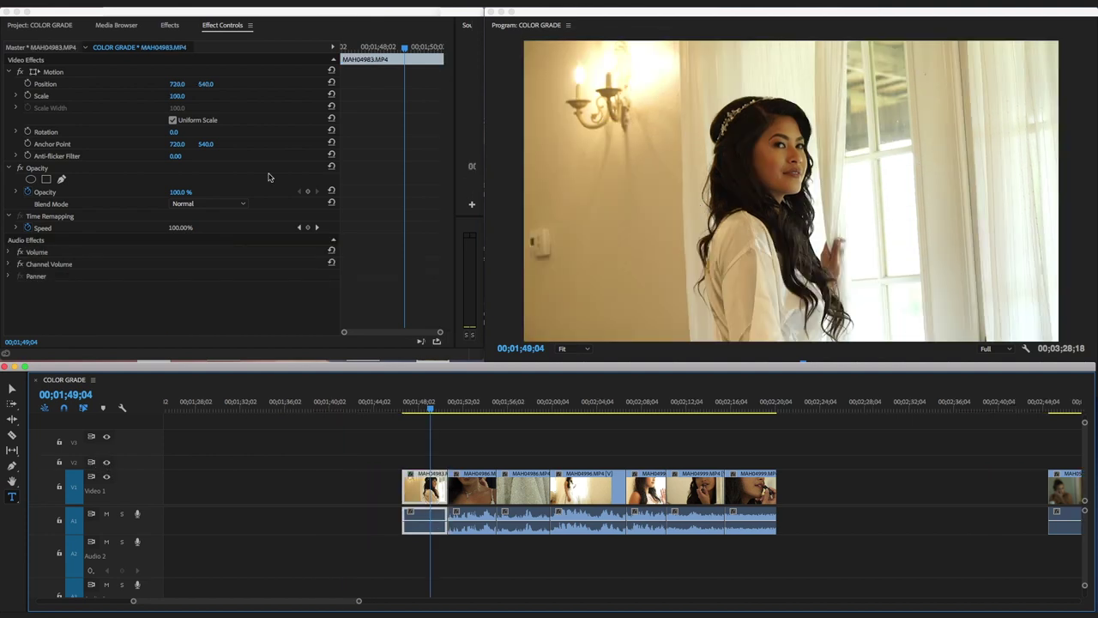
Step: Add a new 'New' text layer ending just before the wedding clips and scale it to 59
left_click(421, 409)
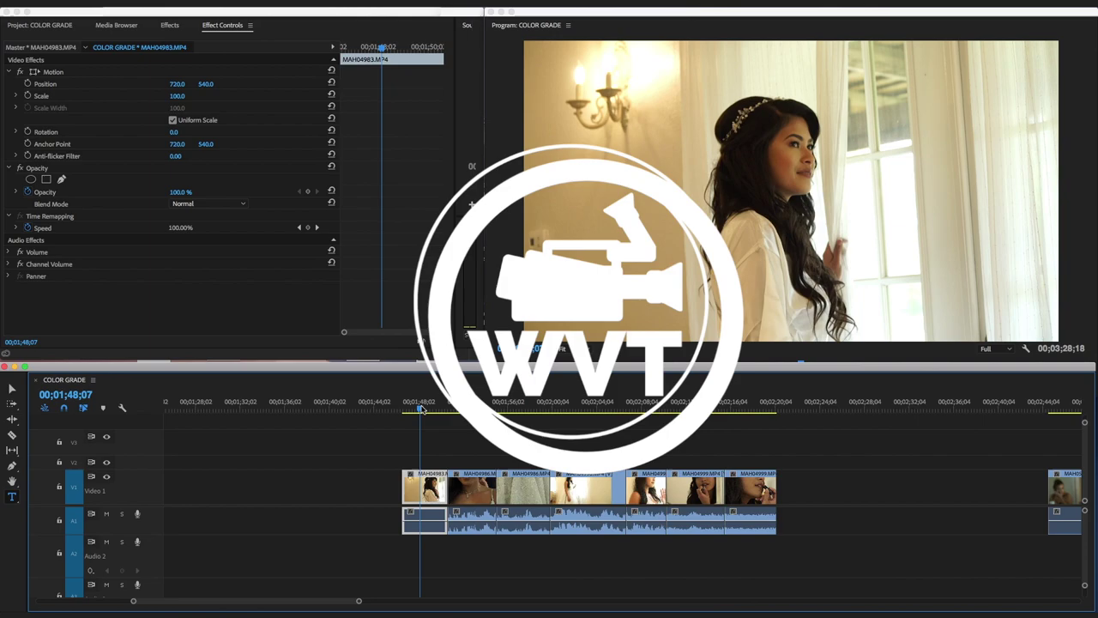
left_click_drag(420, 409, 374, 407)
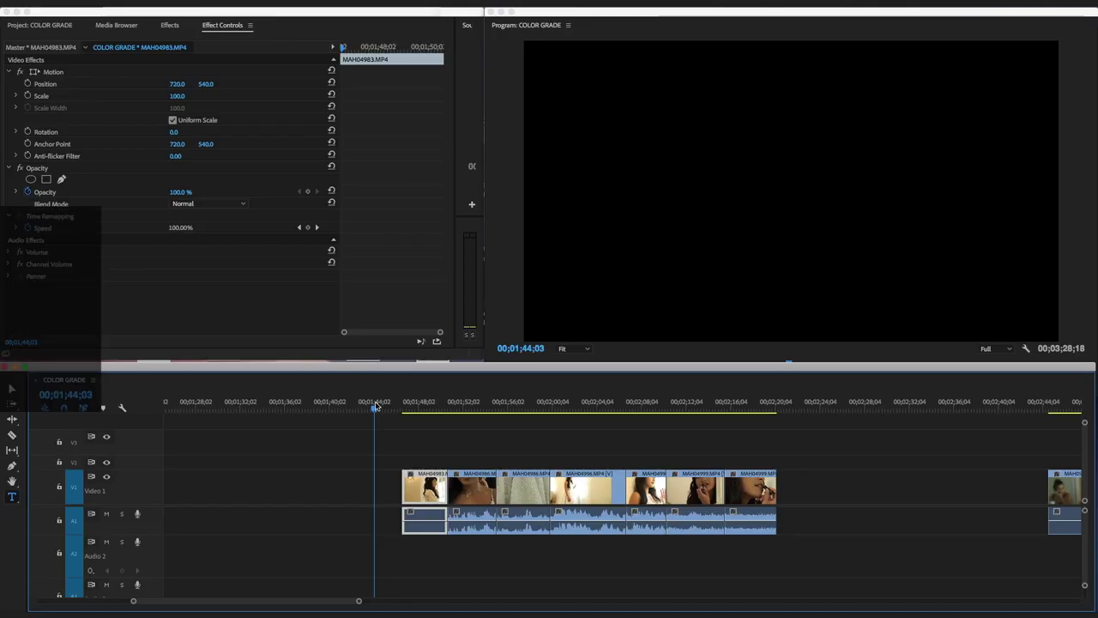
key("super+t")
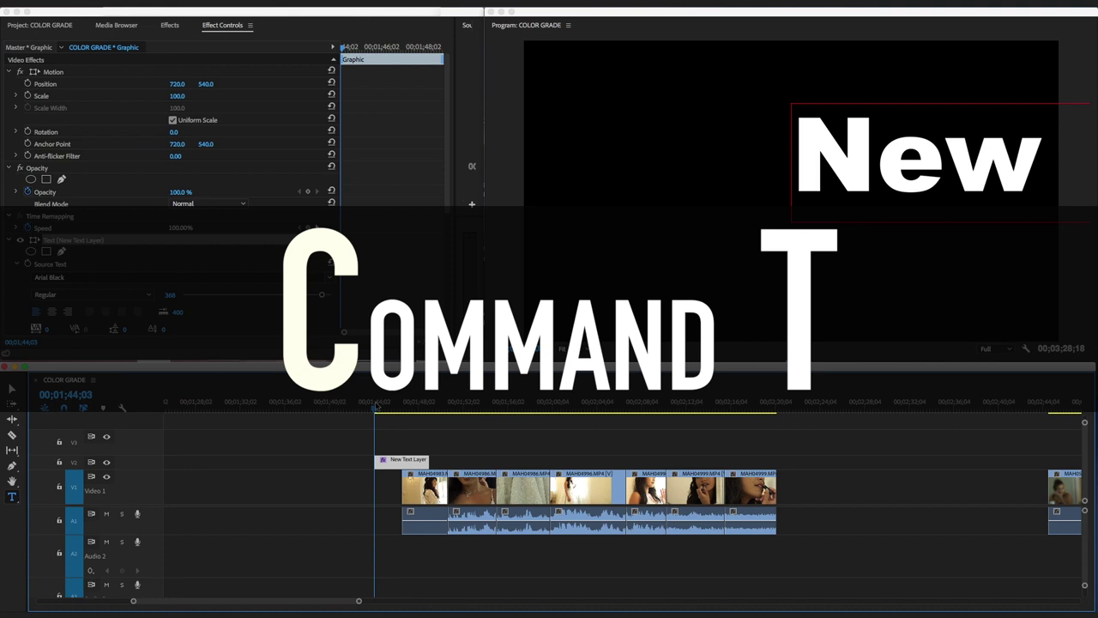
left_click_drag(392, 465, 338, 461)
left_click(352, 419)
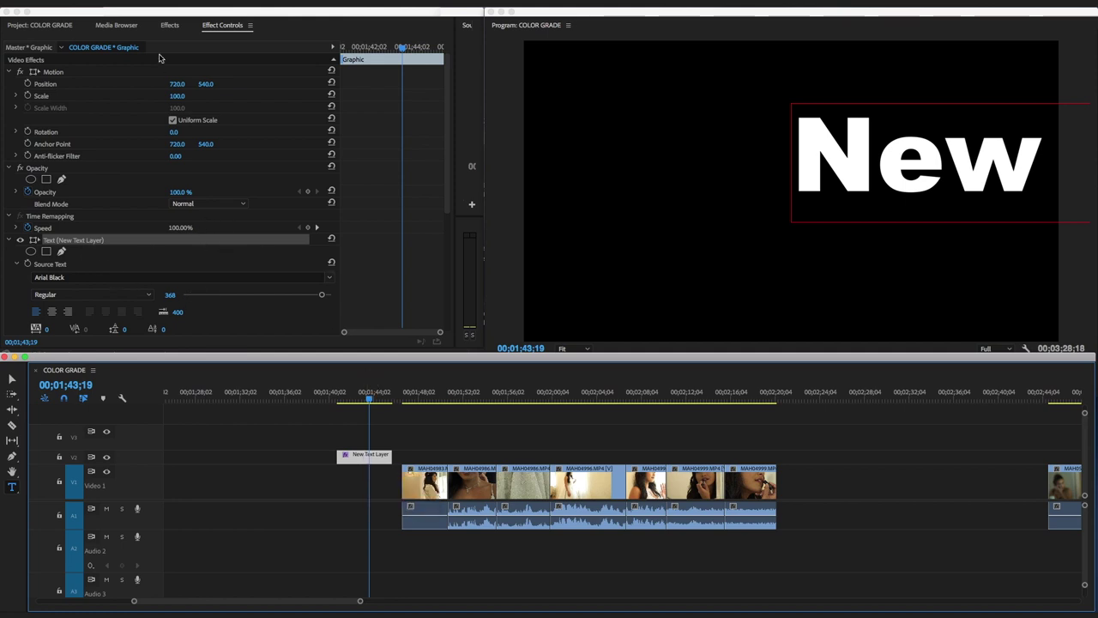
left_click_drag(176, 95, 146, 95)
Step: Replace the title text 'New' with '2021'
left_click(841, 170)
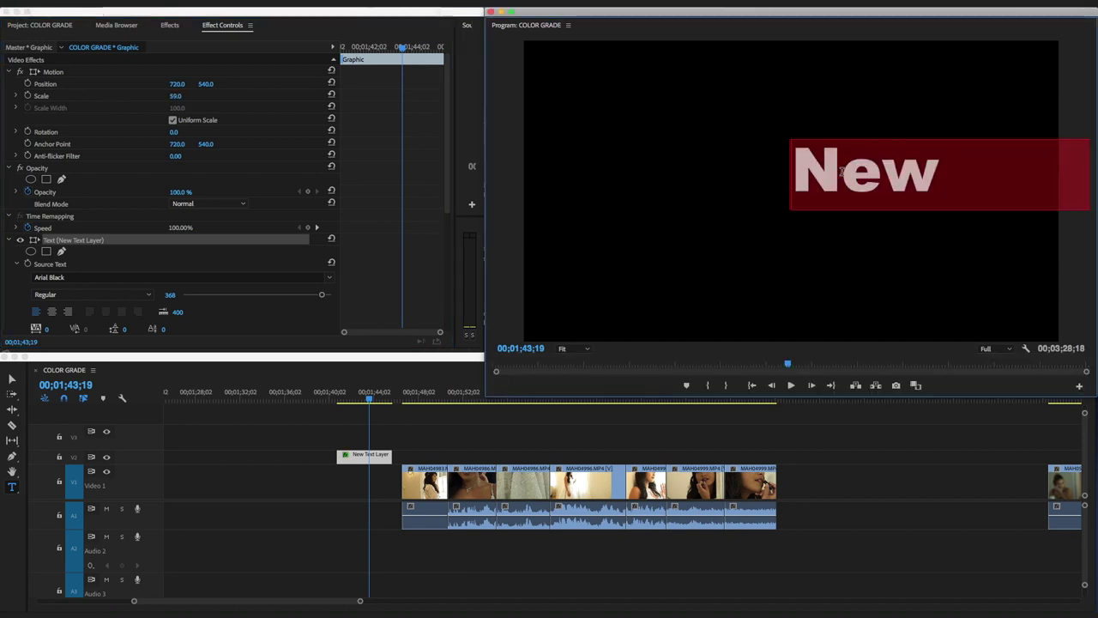
type("20")
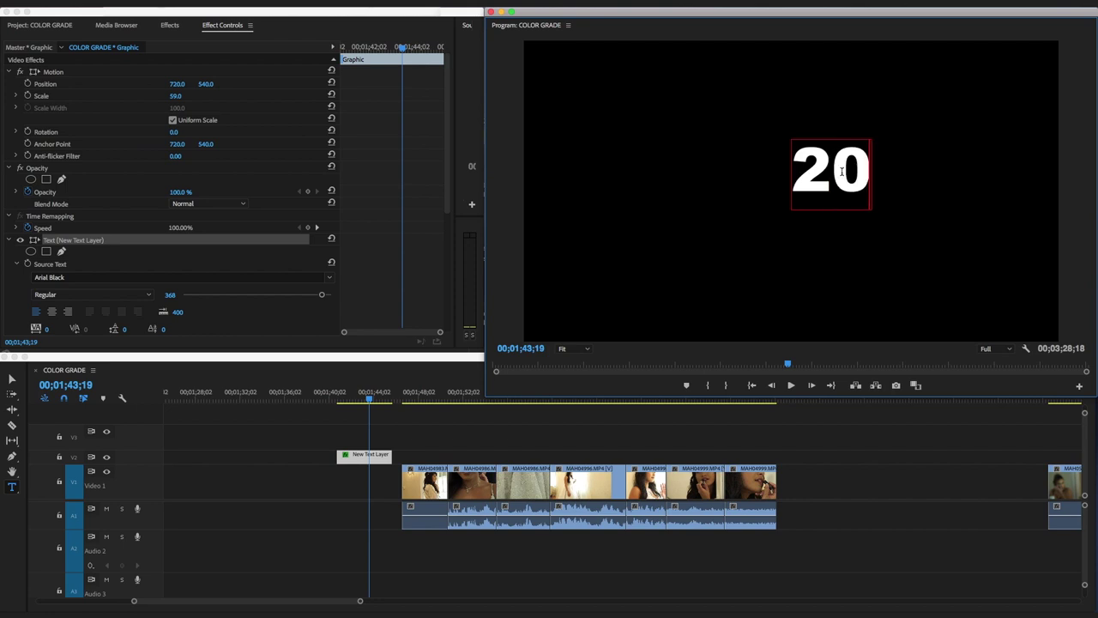
type("21")
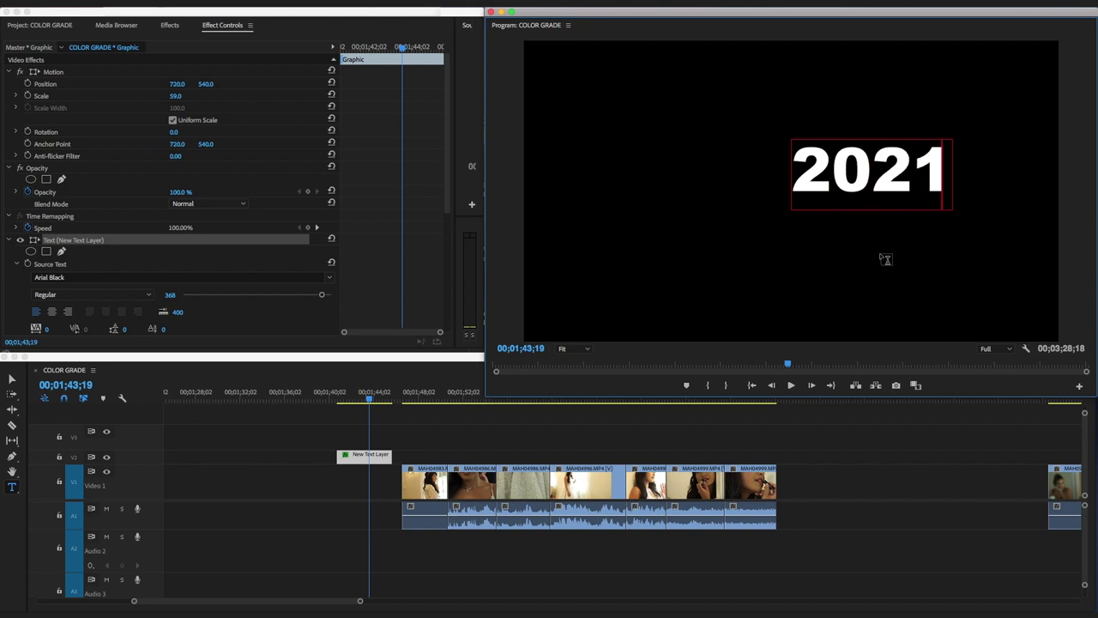
left_click(862, 176)
double_click(862, 174)
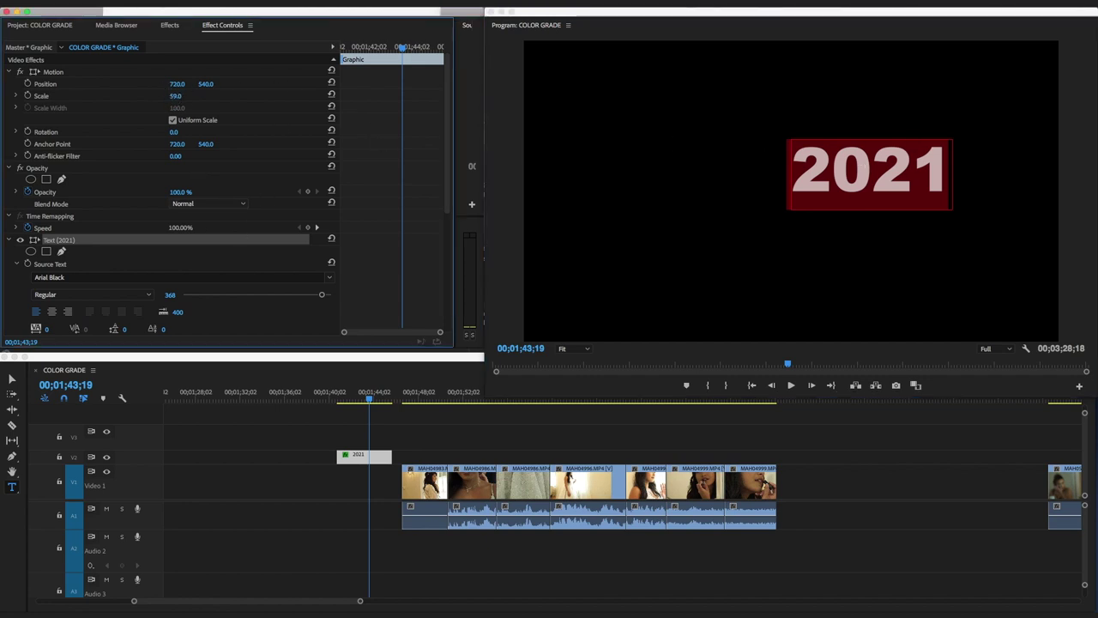
Step: Scale the 2021 title to 172 and position it at 117, 720 to span the frame
left_click_drag(175, 95, 206, 95)
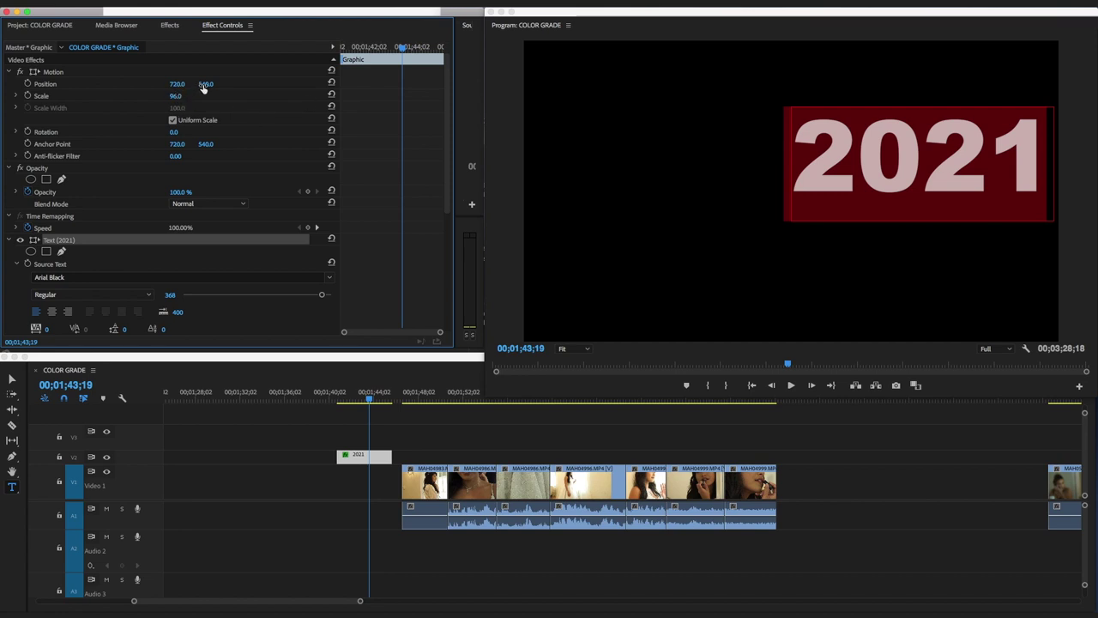
left_click_drag(176, 84, 127, 84)
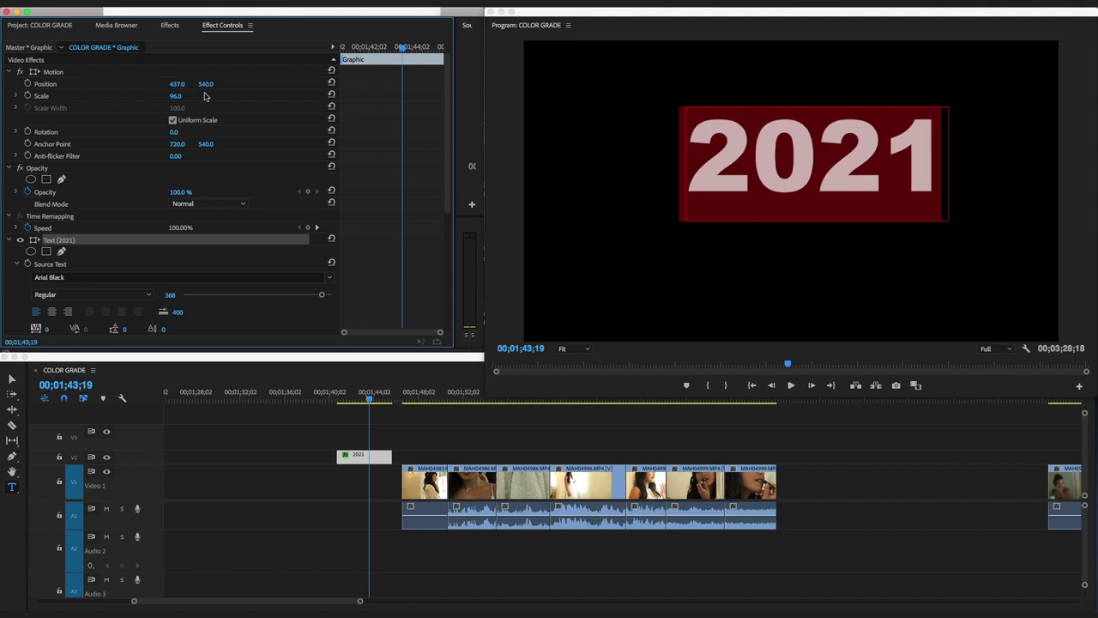
left_click_drag(206, 84, 216, 84)
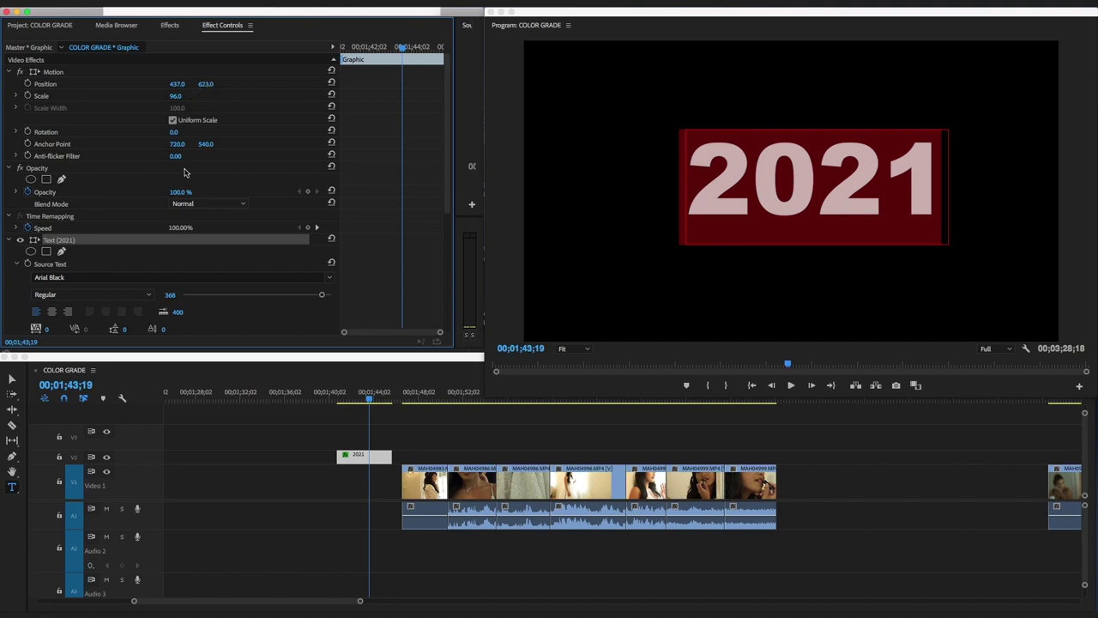
scroll(112, 206, "down", 3)
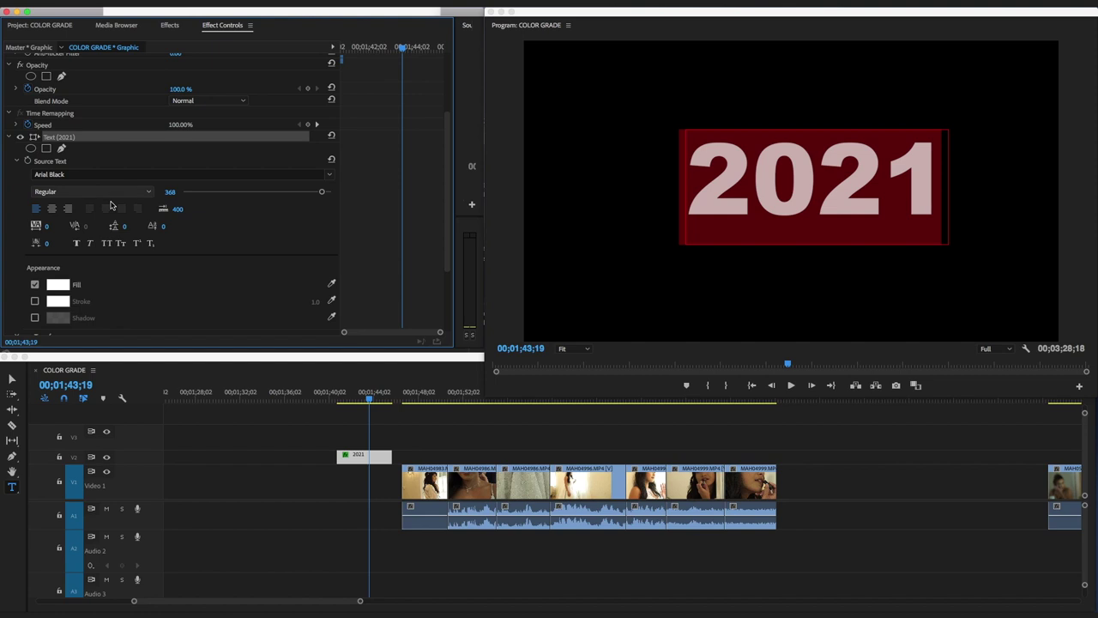
scroll(111, 206, "up", 3)
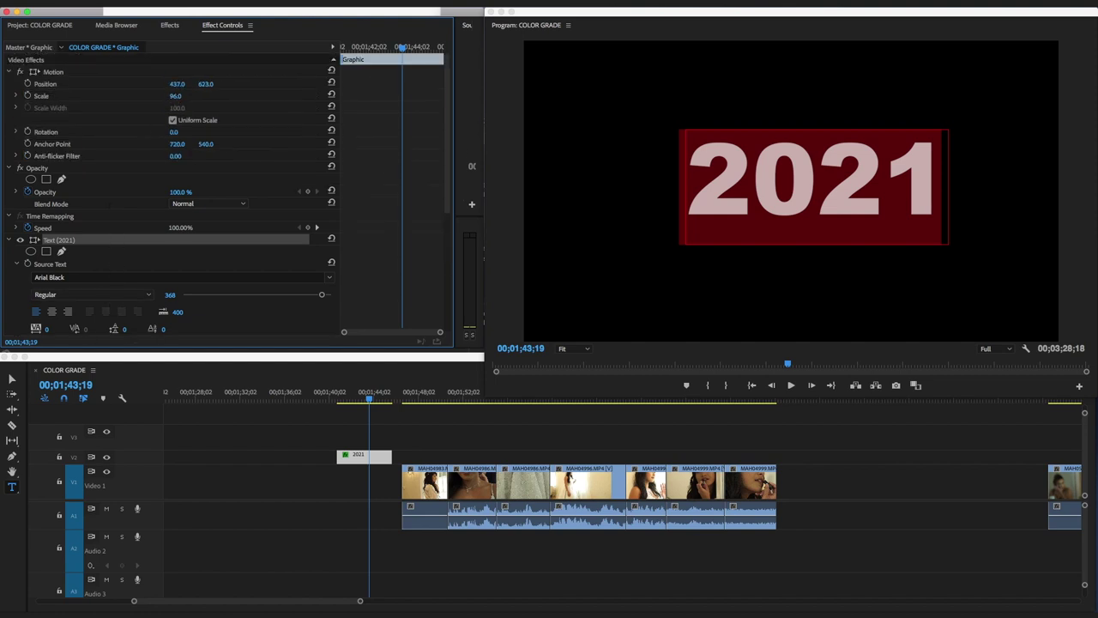
left_click_drag(175, 96, 241, 95)
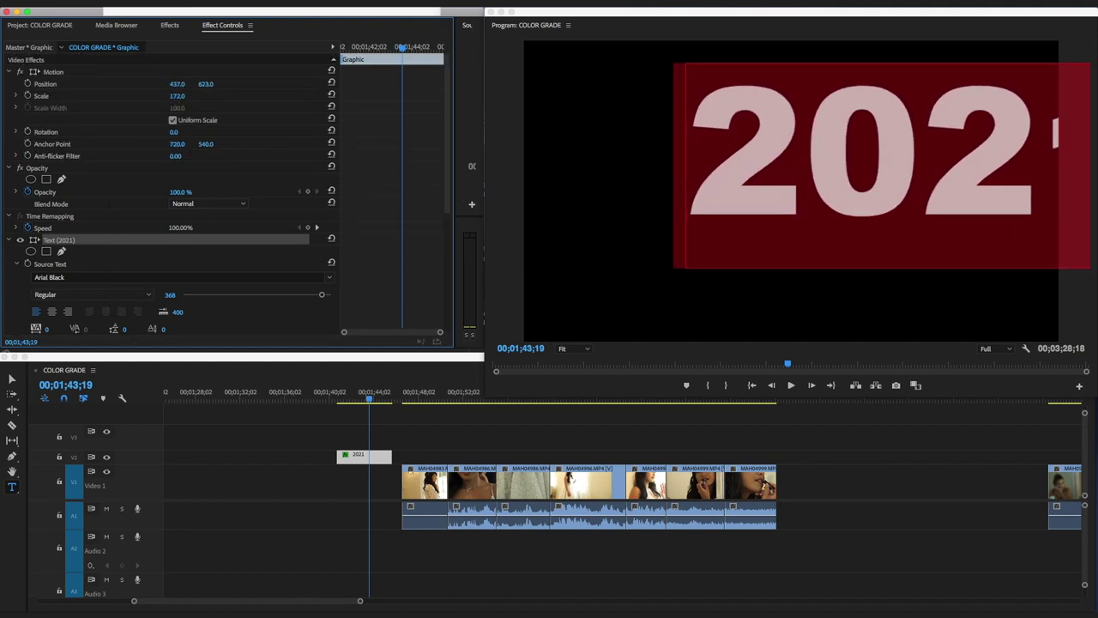
left_click_drag(177, 83, 39, 84)
left_click(205, 84)
type("720")
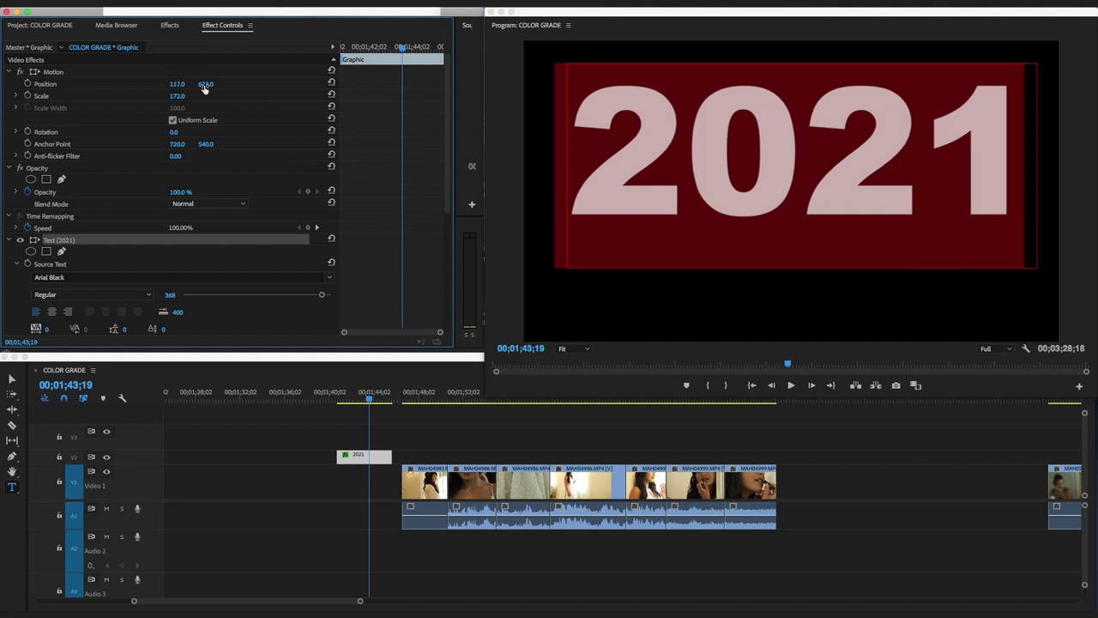
key("Return")
left_click(373, 464)
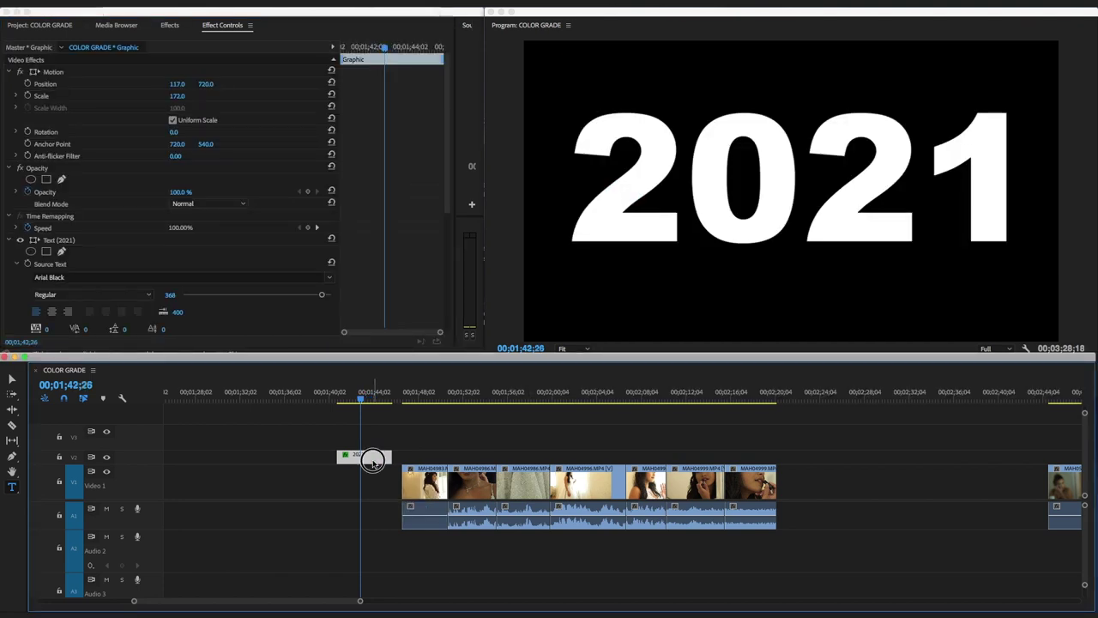
Step: Slide the 2021 title clip on V2 over the first wedding clip, keeping the Arial Black font
left_click_drag(374, 464, 408, 455)
left_click(427, 390)
left_click(398, 459)
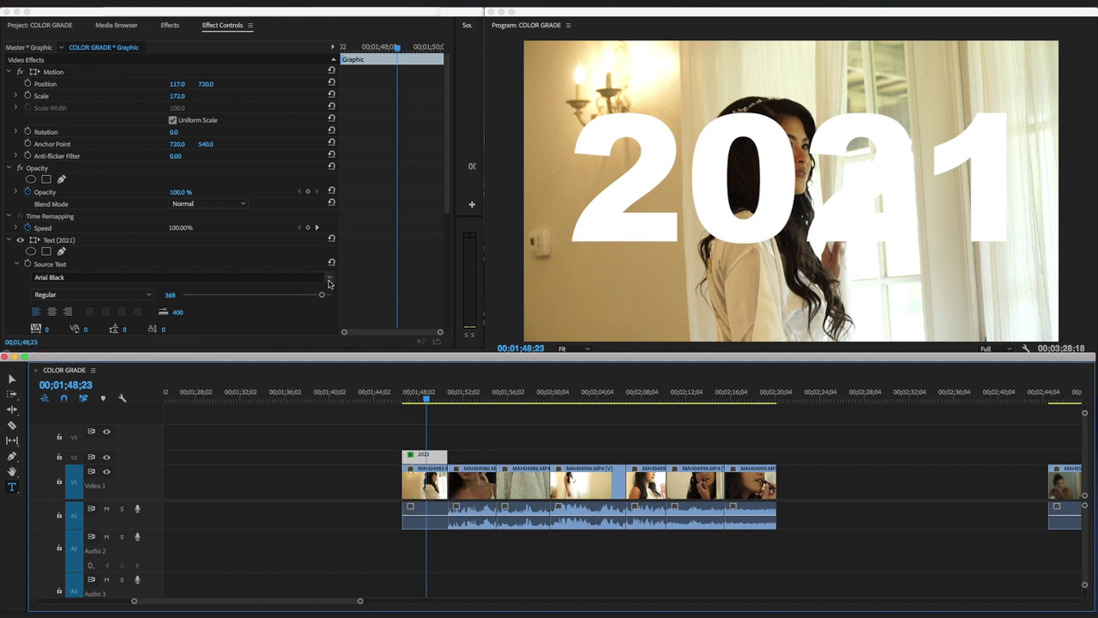
left_click(328, 281)
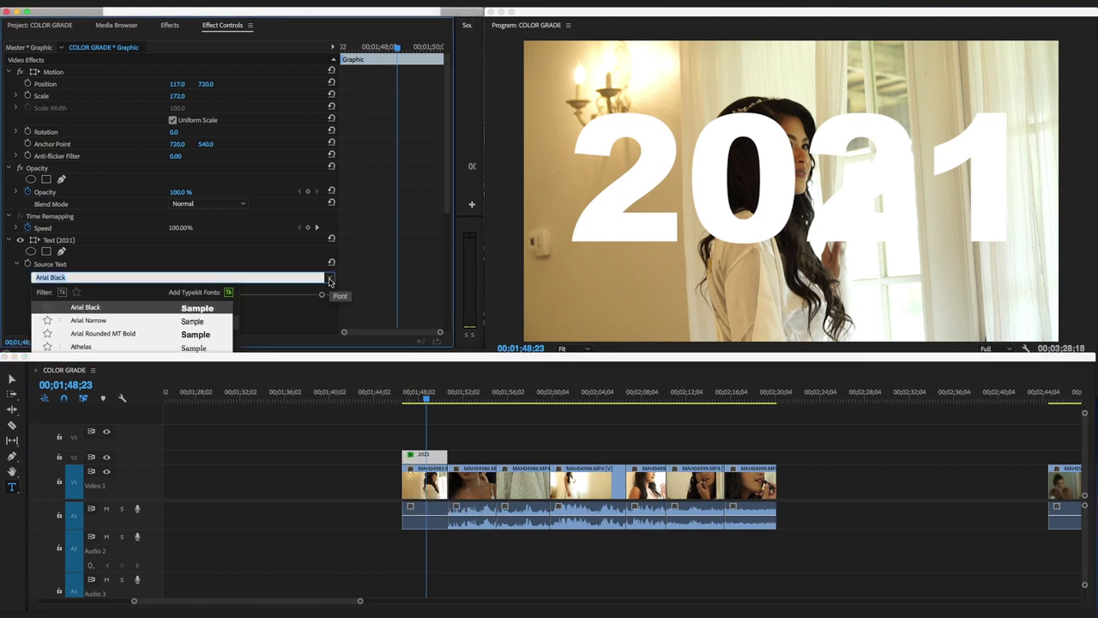
left_click(156, 314)
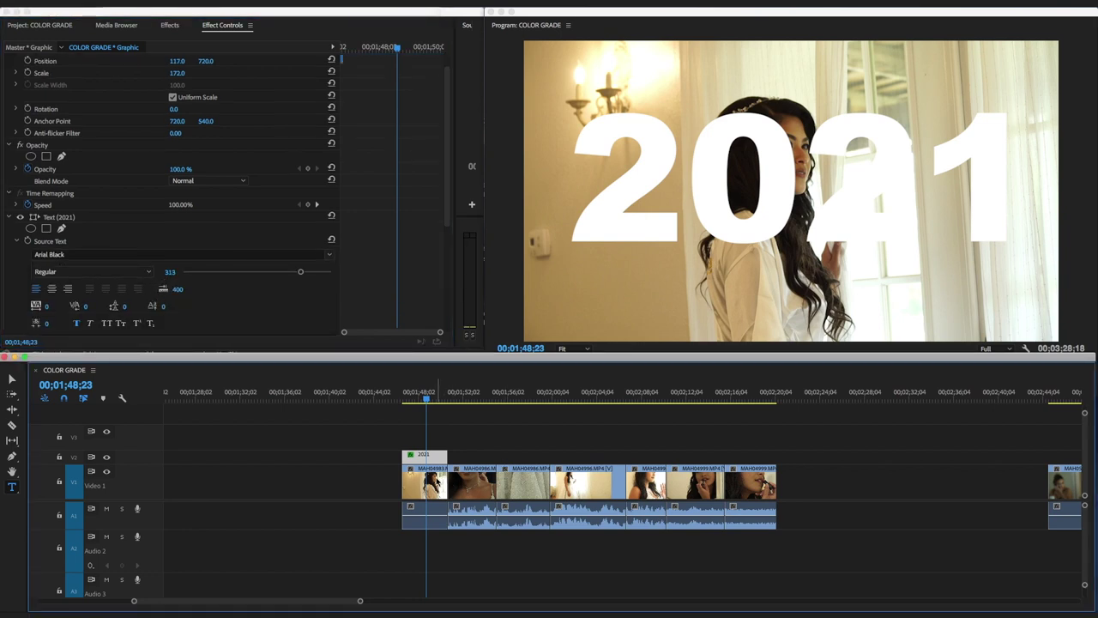
left_click(426, 481)
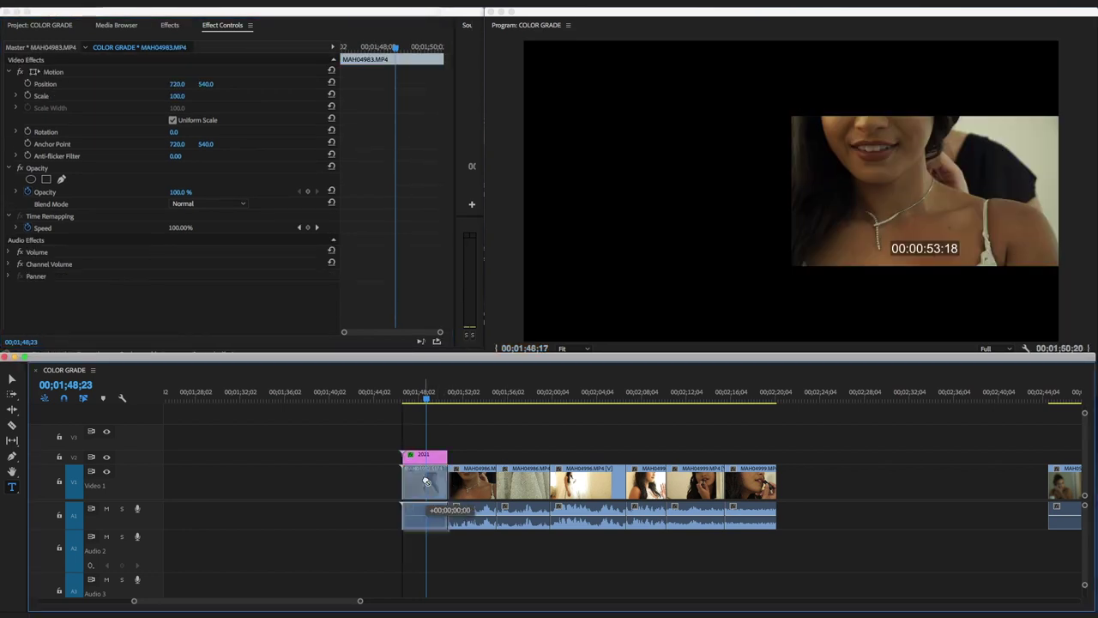
Step: Search the effects for 'matt' and apply Track Matte Key to the first wedding clip
left_click(170, 24)
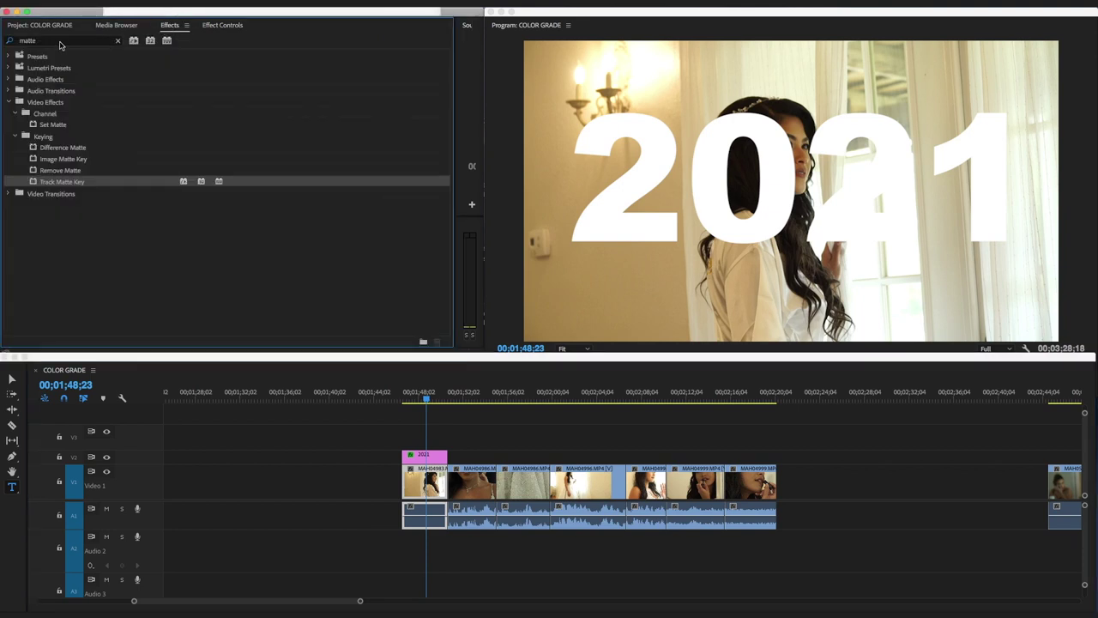
left_click_drag(62, 41, 11, 40)
type("matt")
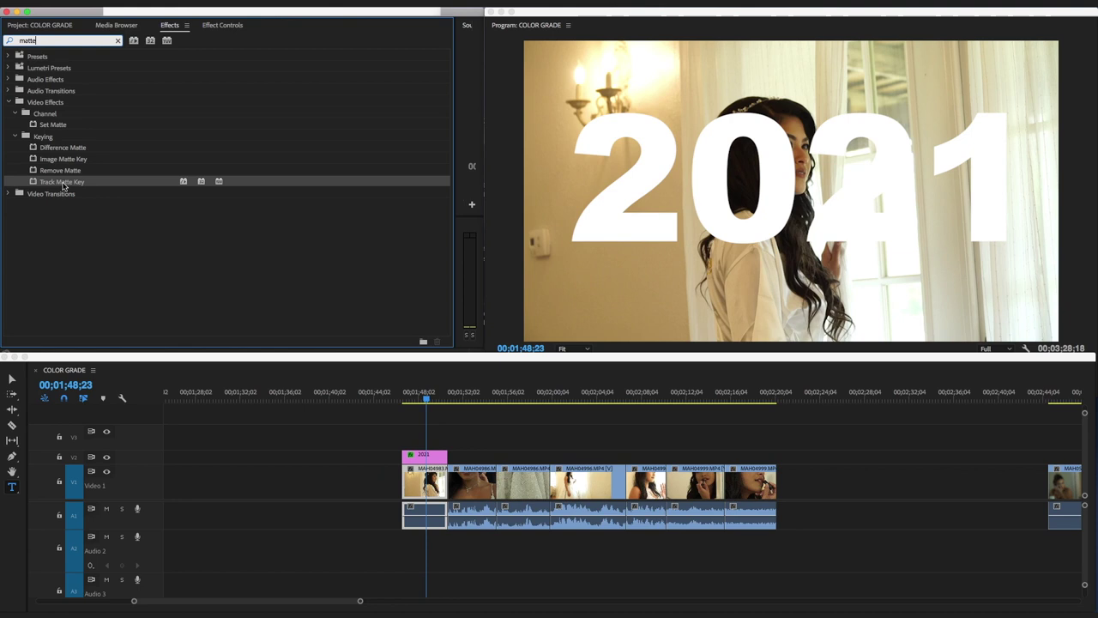
left_click(60, 182)
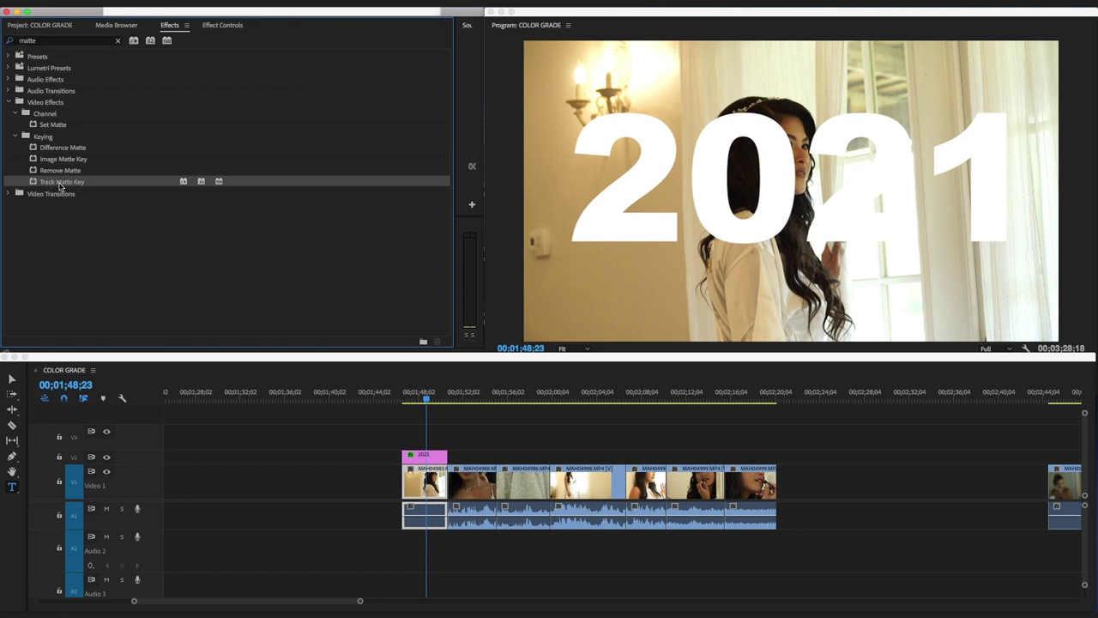
left_click_drag(60, 184, 434, 483)
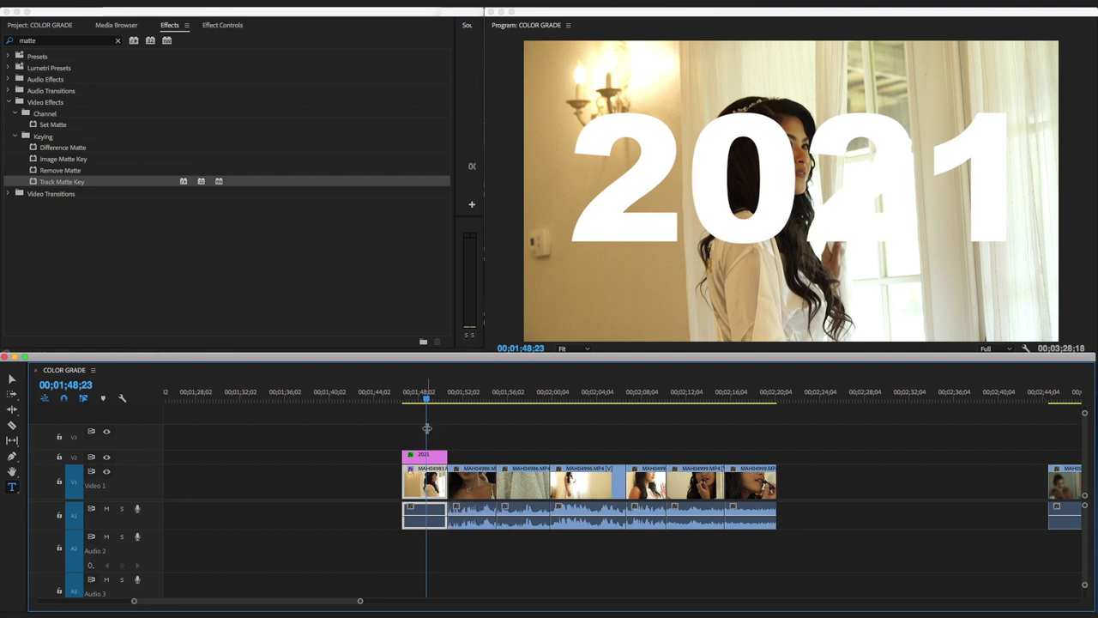
left_click(427, 457)
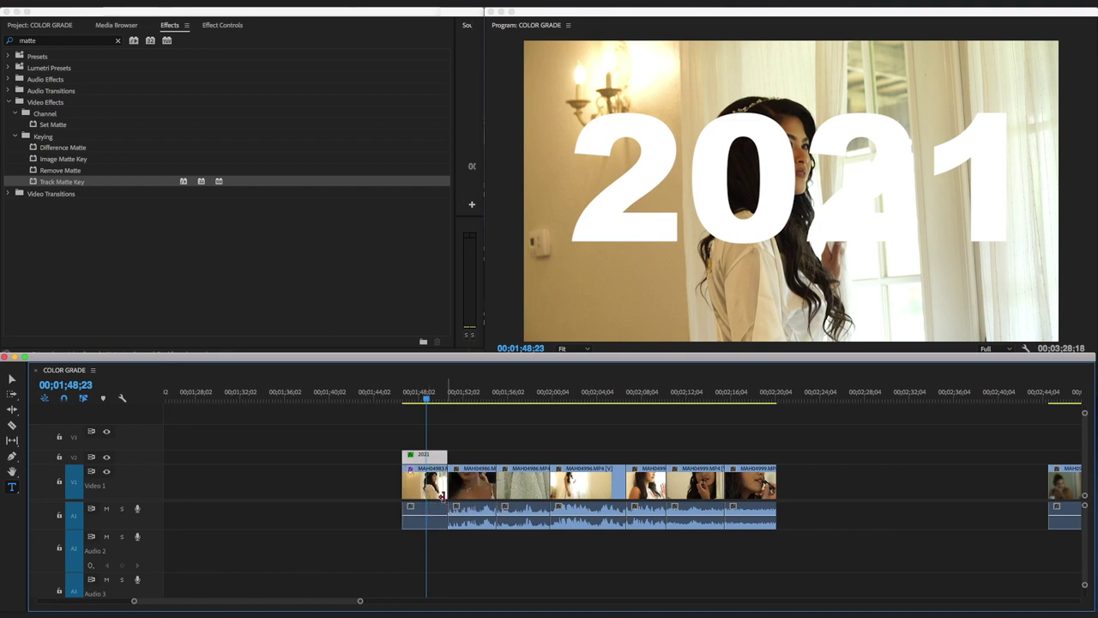
left_click(428, 490)
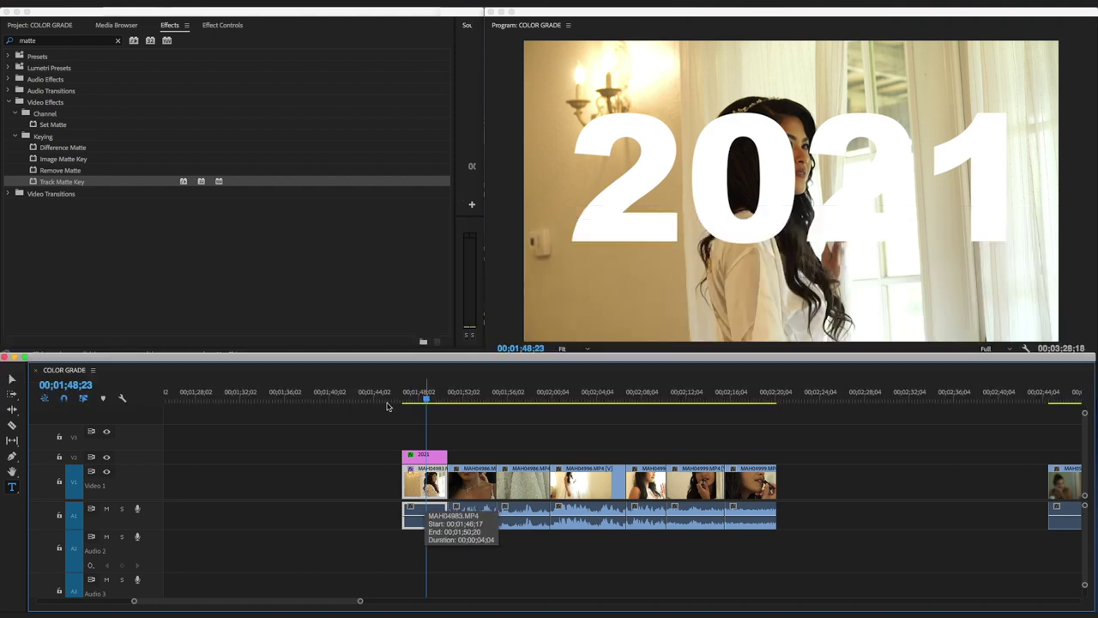
Step: Set the Track Matte Key's Matte to Video 2, the 2021 title
left_click(225, 25)
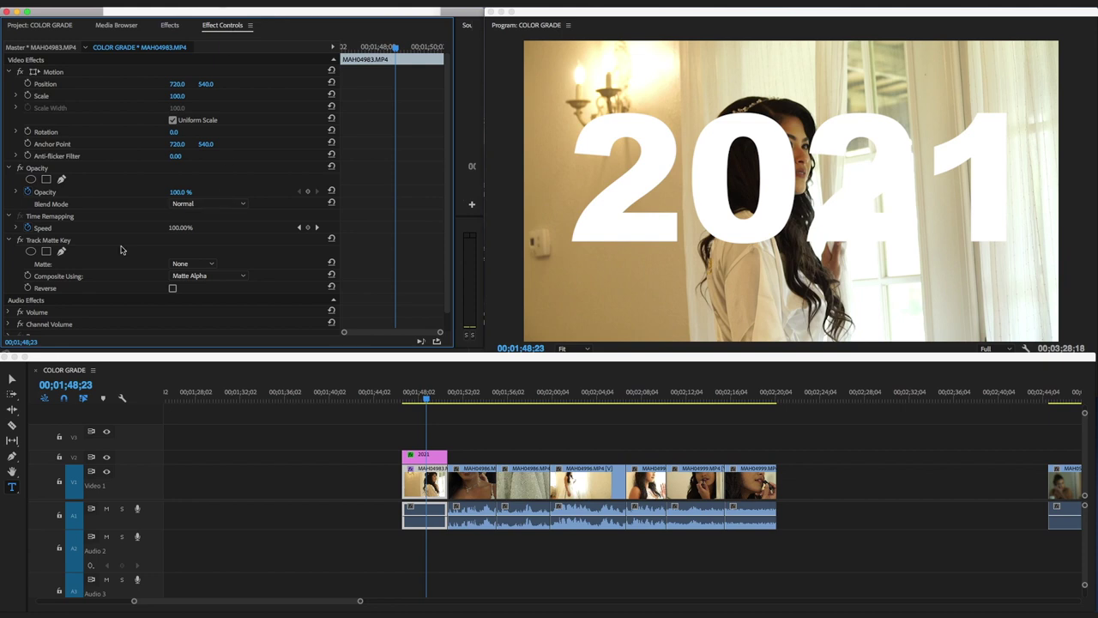
scroll(101, 257, "down", 1)
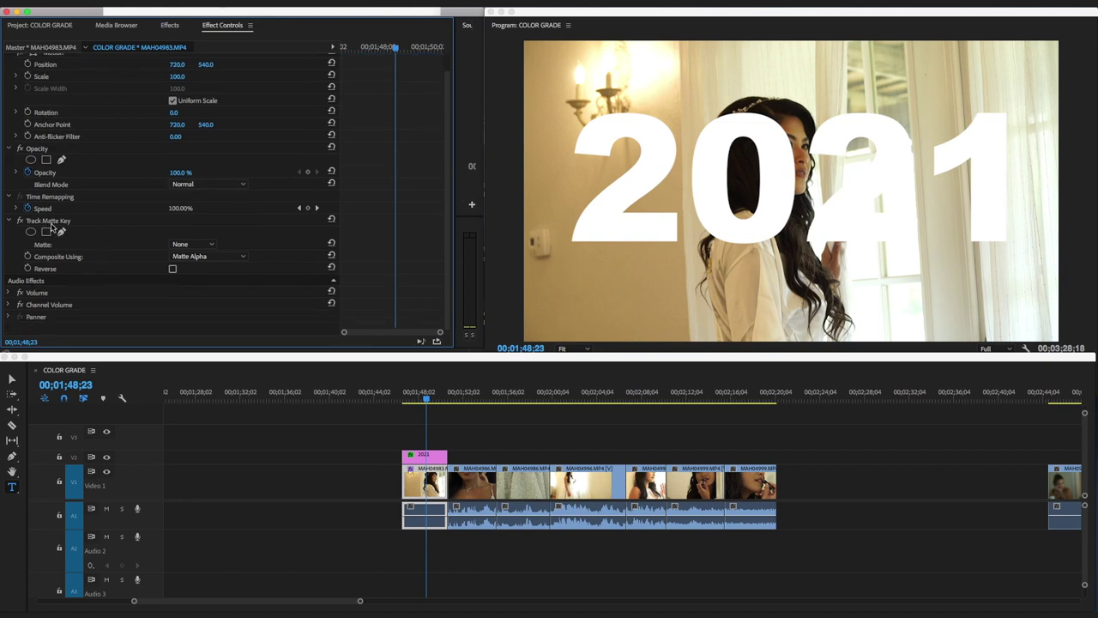
left_click(213, 247)
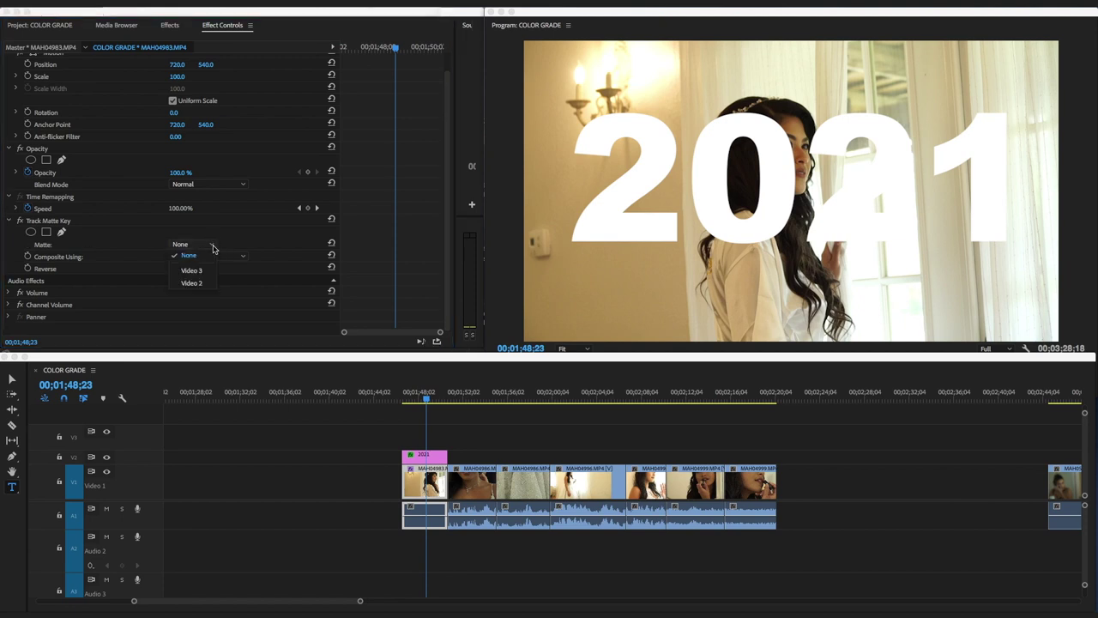
left_click(211, 246)
left_click(213, 247)
left_click(204, 282)
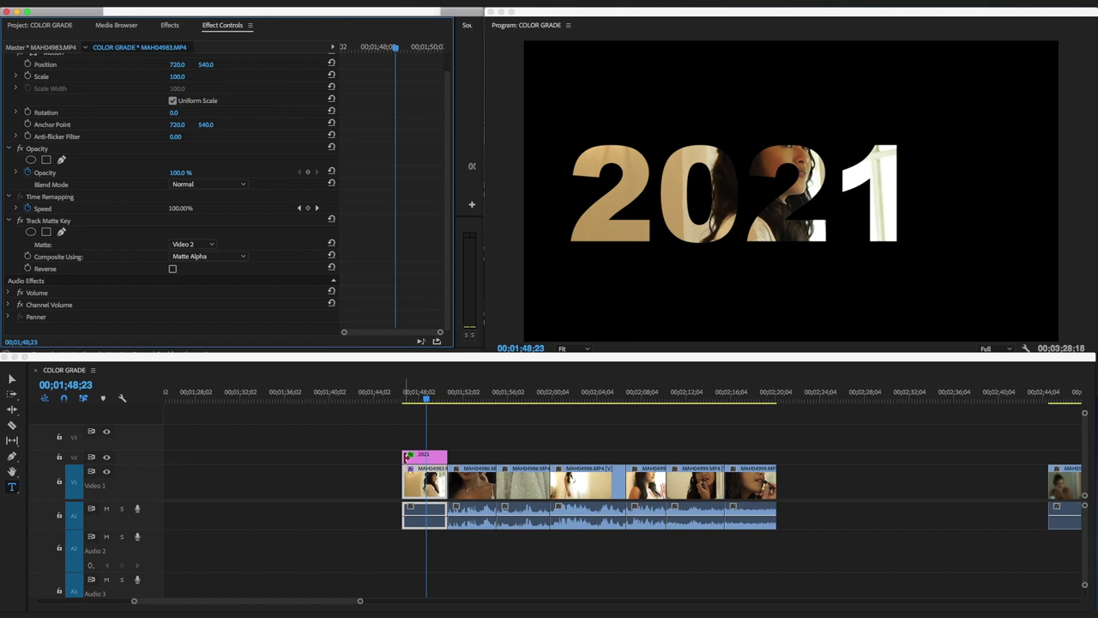
Step: Trim the 2021 title's start to line up with the first wedding clip
left_click_drag(403, 455, 430, 398)
left_click(395, 397)
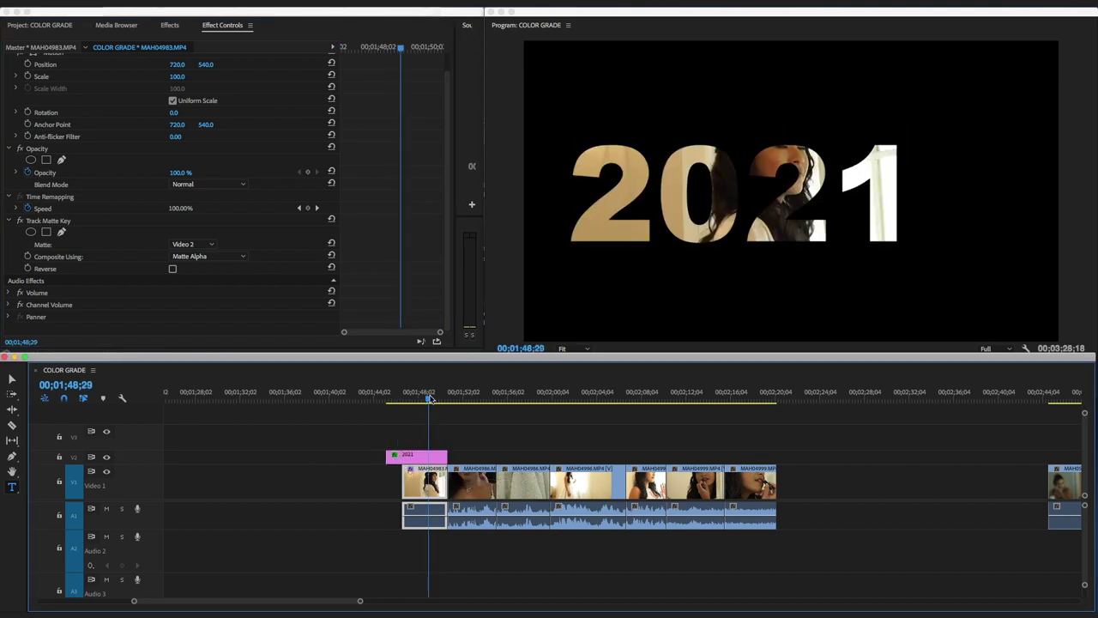
left_click(392, 455)
left_click_drag(392, 456, 403, 455)
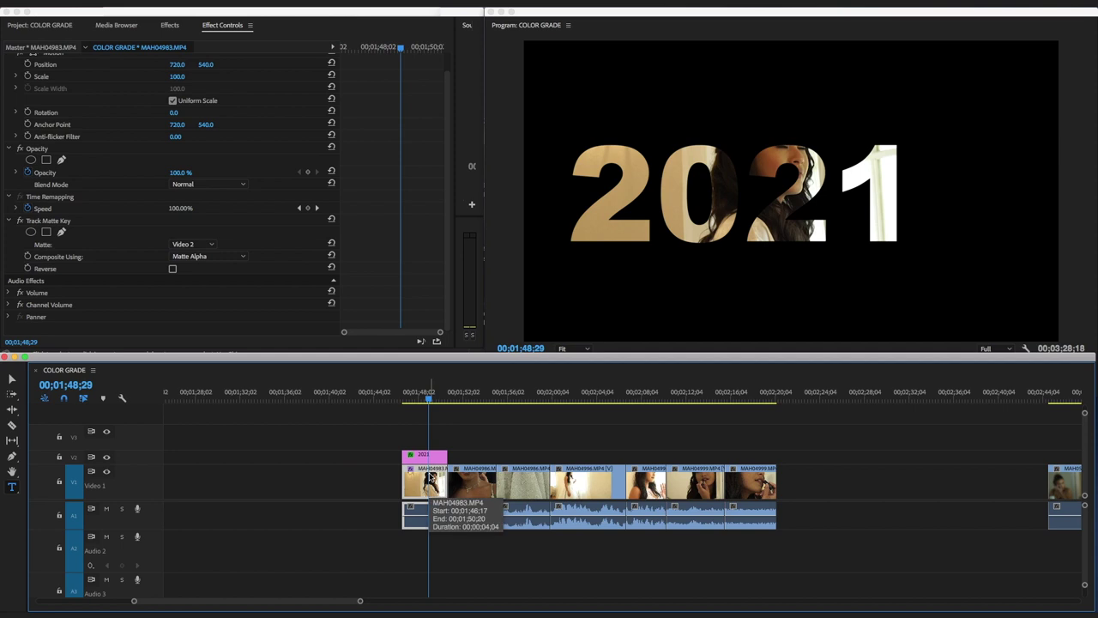
Step: Scale the 2021 title up to 254 and shift its position left to 53, 720
left_click(431, 458)
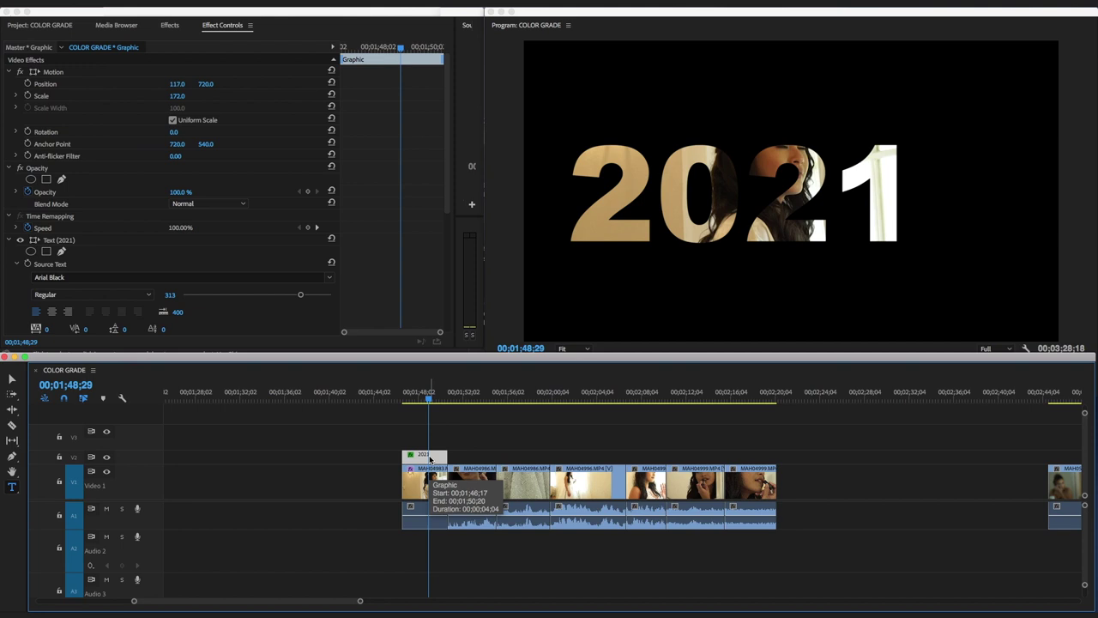
scroll(431, 459, "down", 2)
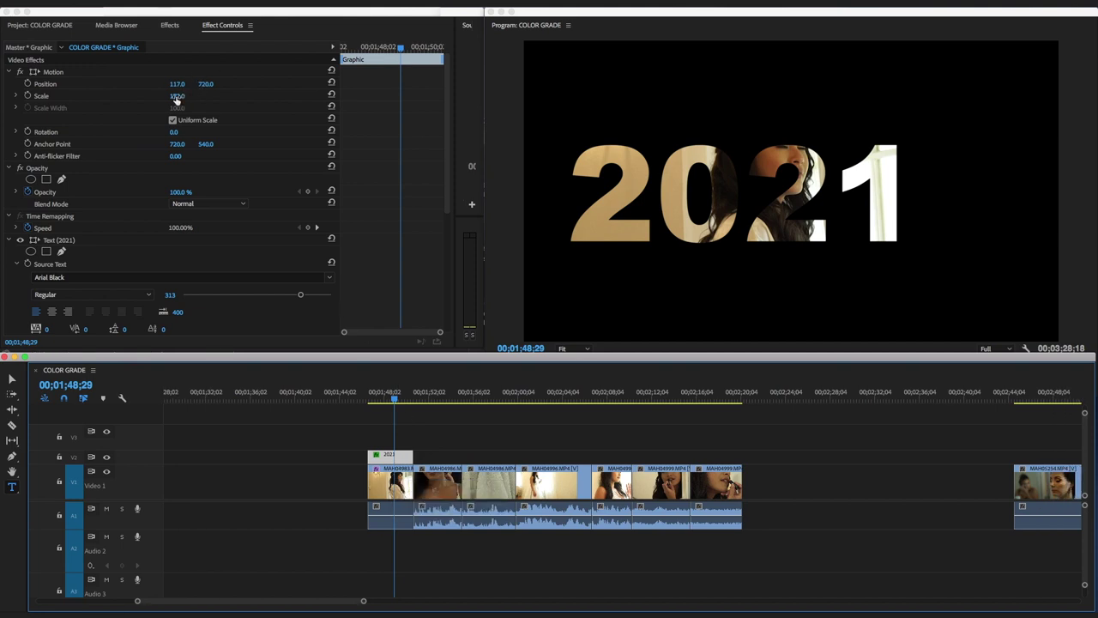
left_click_drag(176, 97, 269, 97)
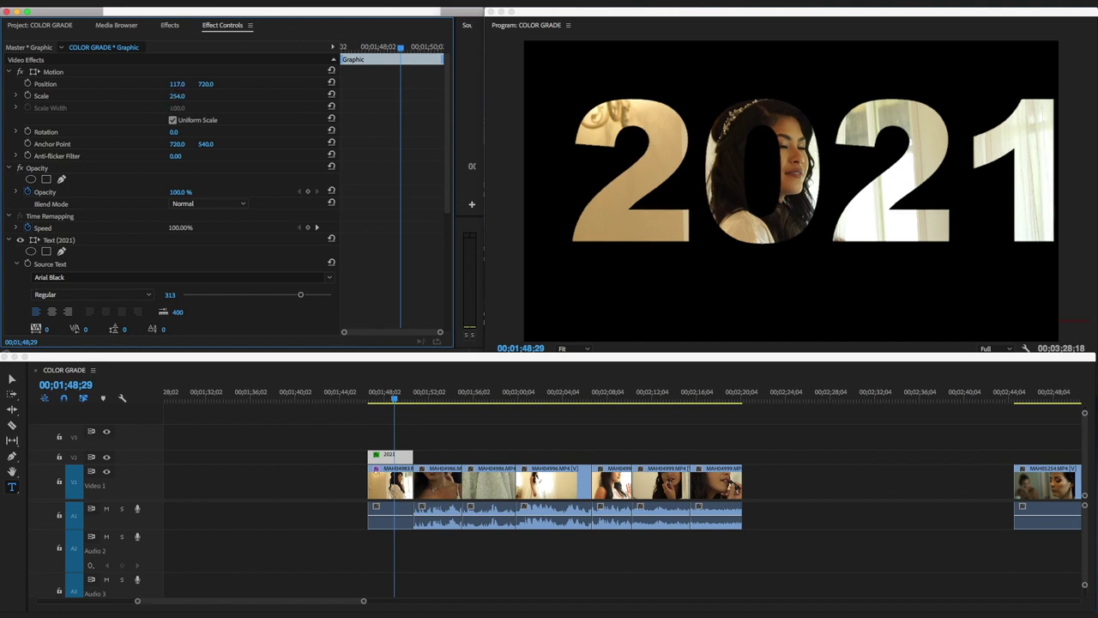
left_click_drag(177, 84, 122, 84)
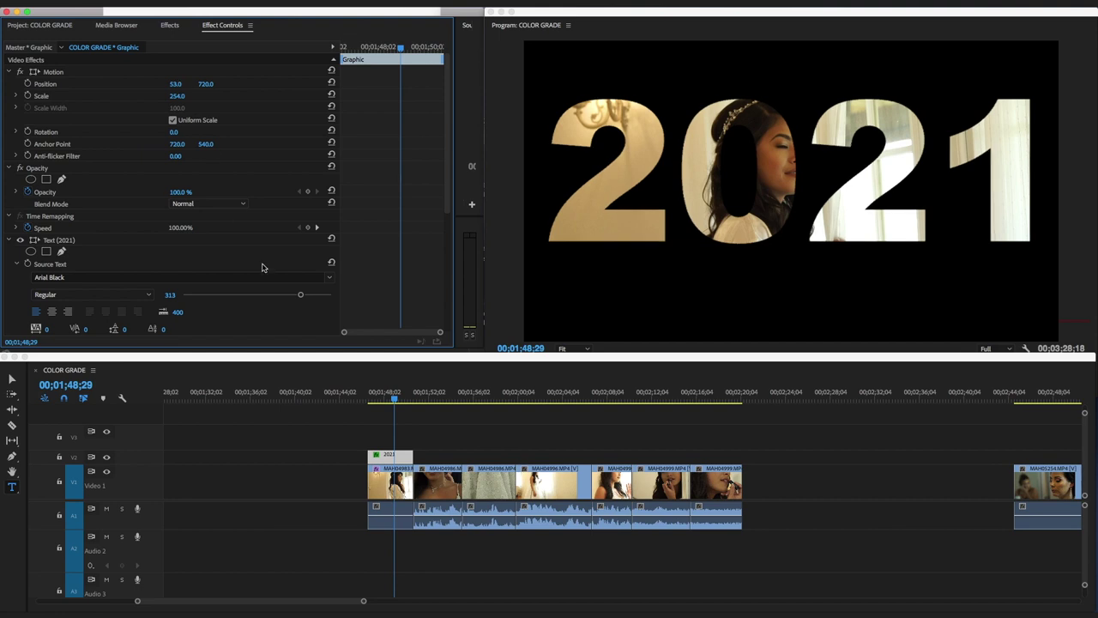
Step: Move the footage left and down and adjust the title so the bride's face fits the zero
left_click(391, 485)
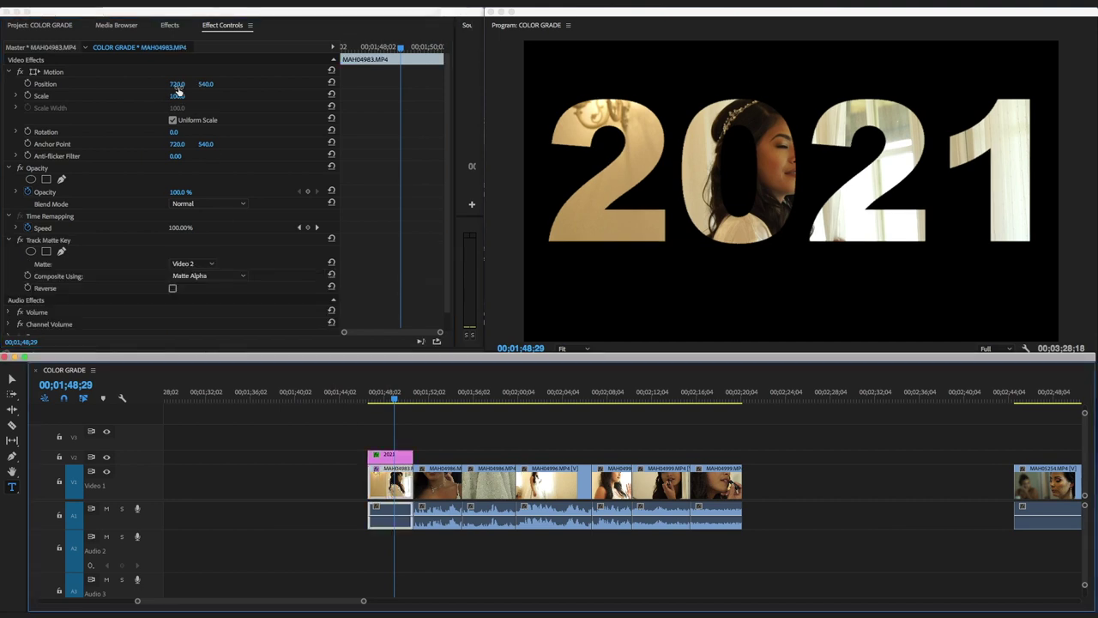
left_click_drag(175, 86, 140, 86)
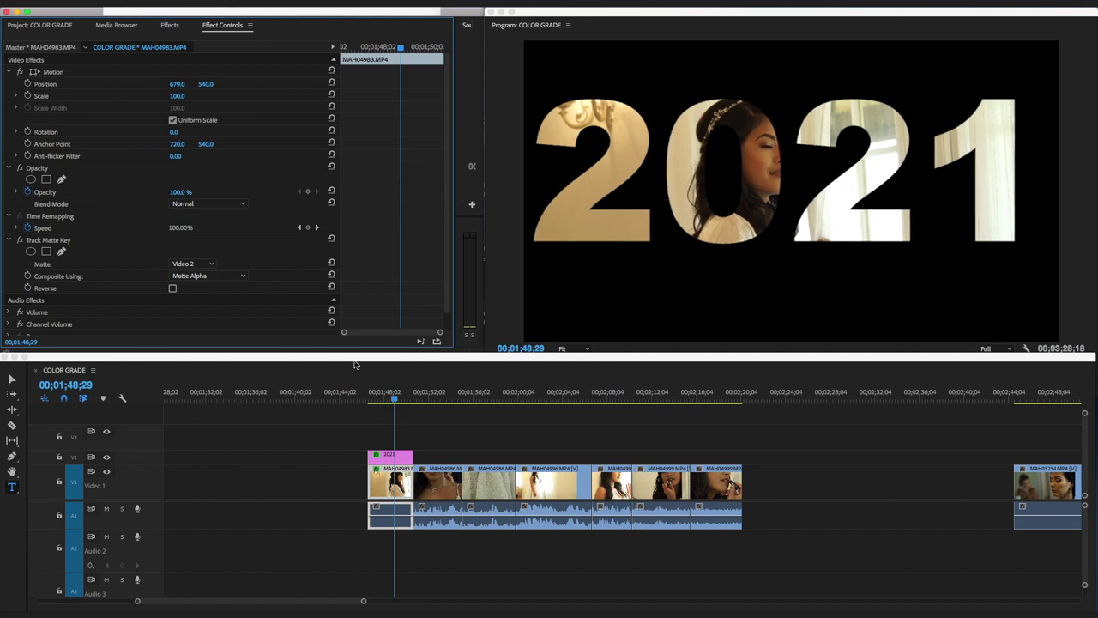
left_click(399, 460)
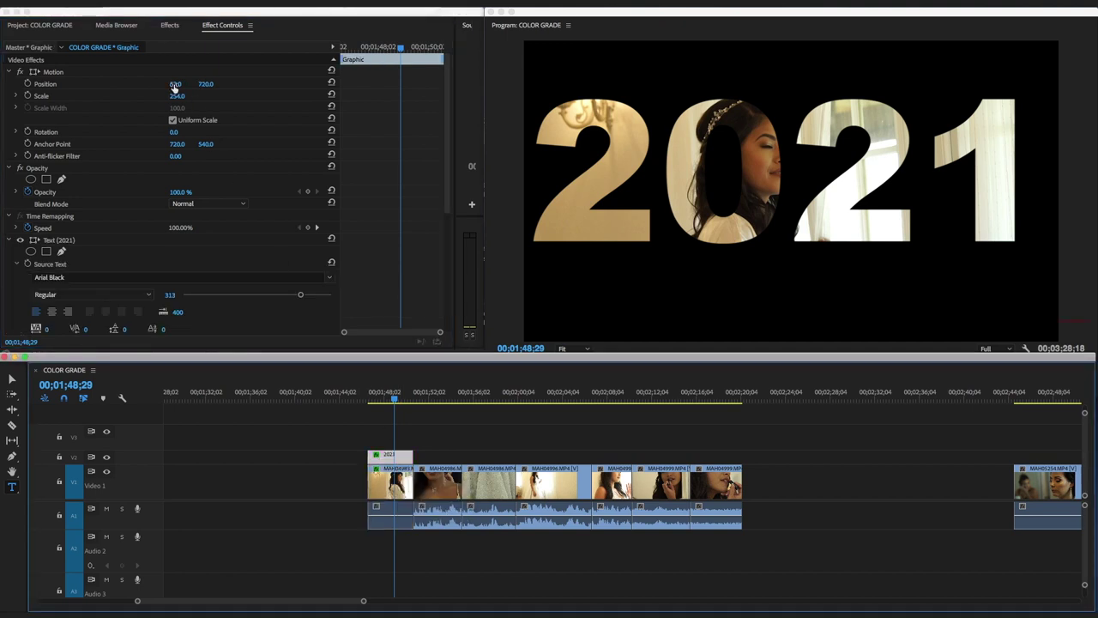
left_click_drag(174, 86, 176, 86)
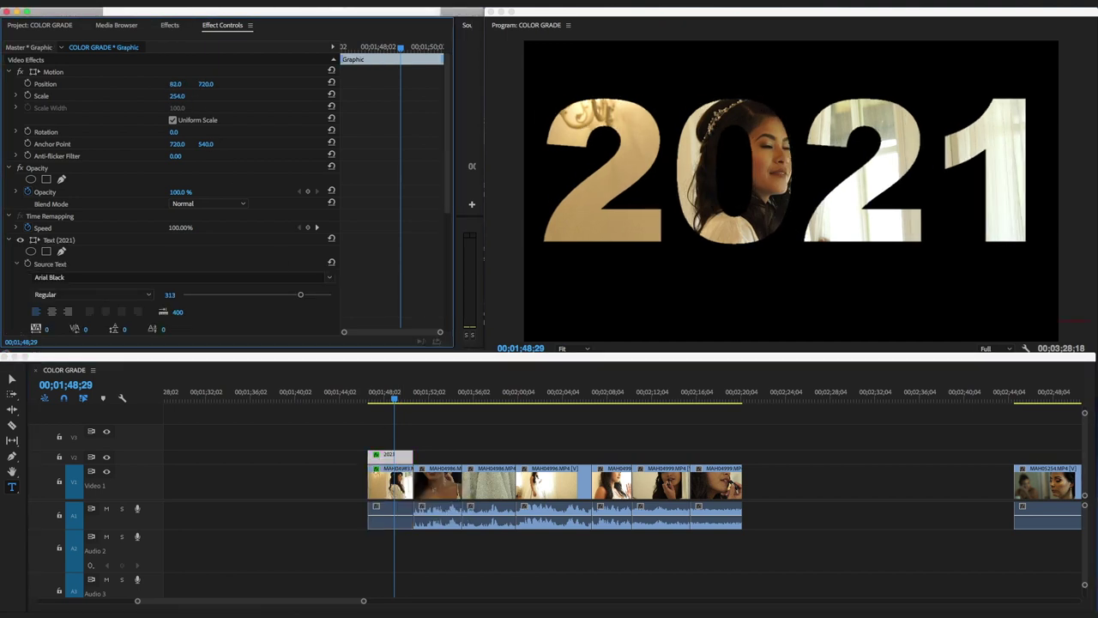
left_click(393, 506)
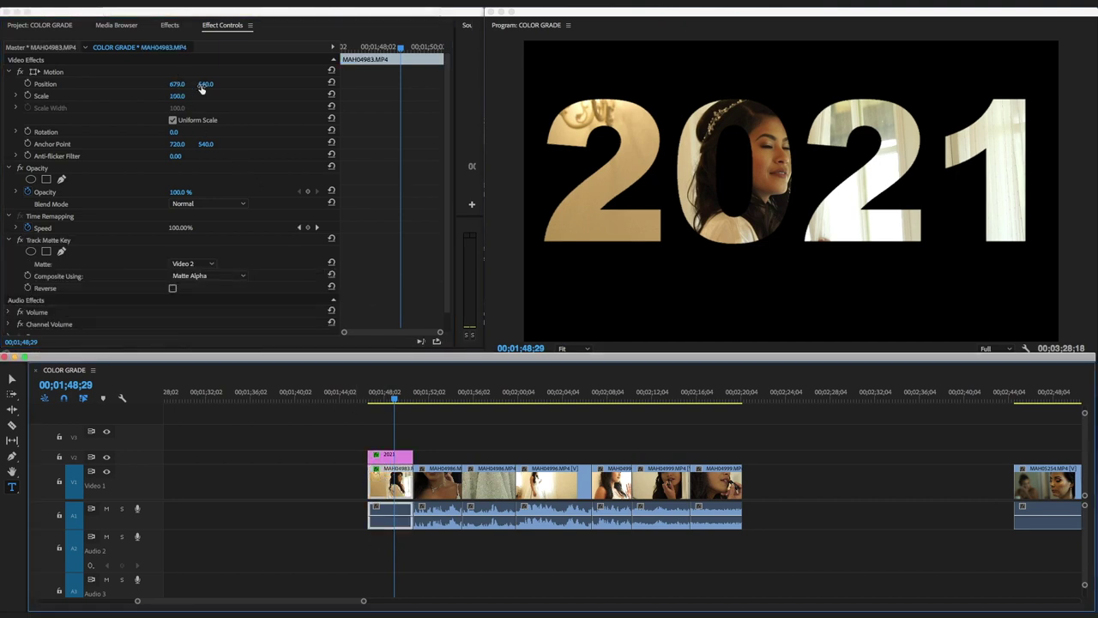
left_click(202, 86)
left_click_drag(206, 84, 248, 84)
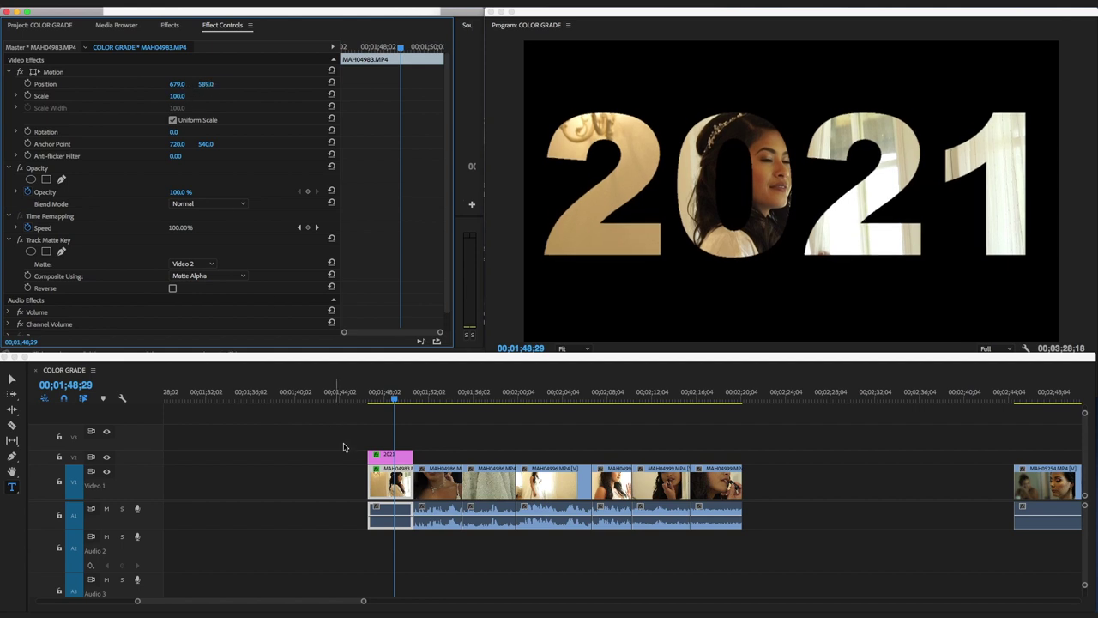
left_click(391, 456)
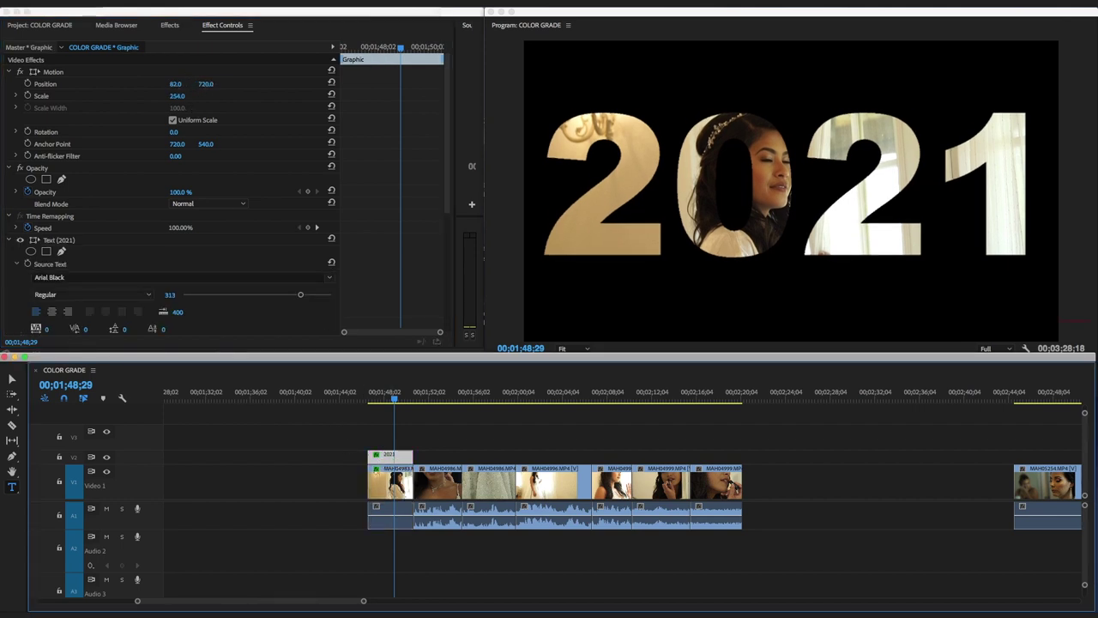
left_click_drag(206, 84, 219, 347)
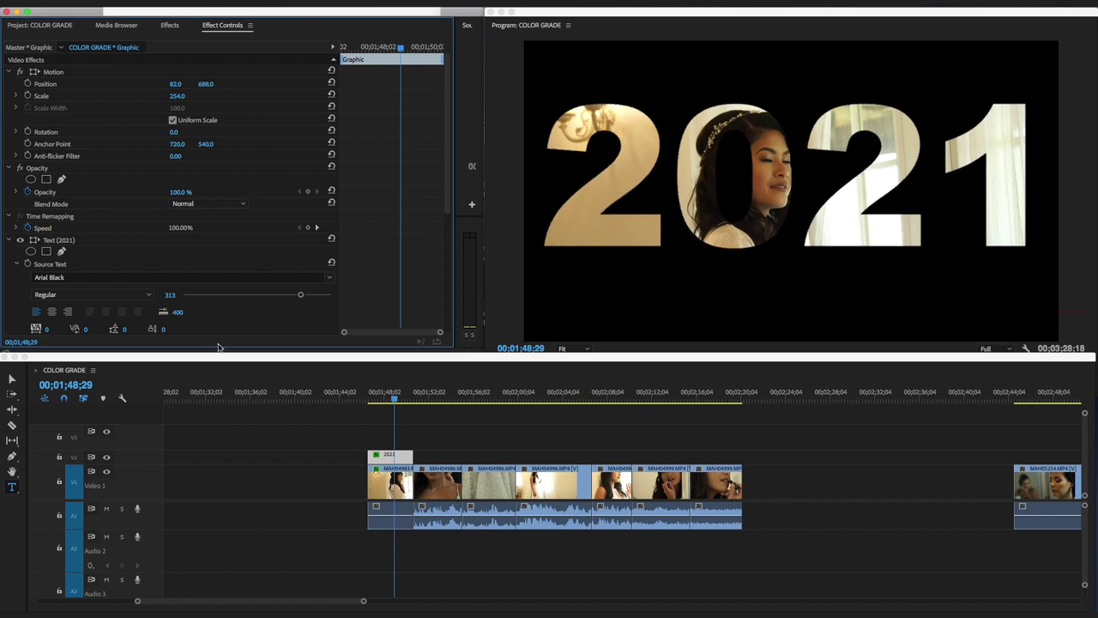
Step: Play back the matte, then nudge the footage left and the title slightly right
left_click(373, 394)
key("space")
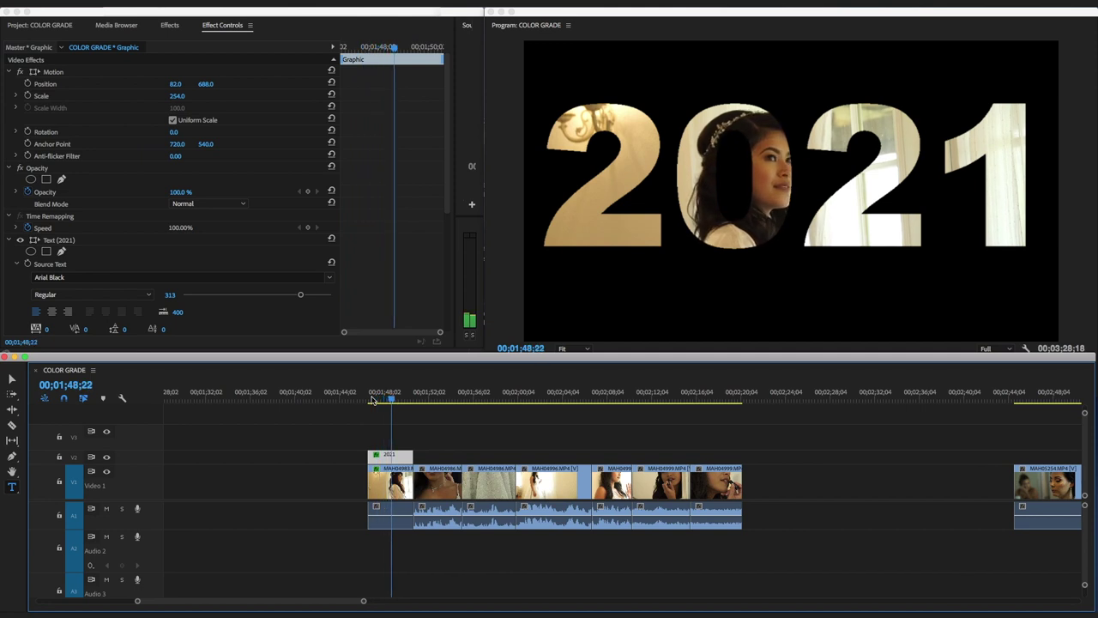
left_click(404, 489)
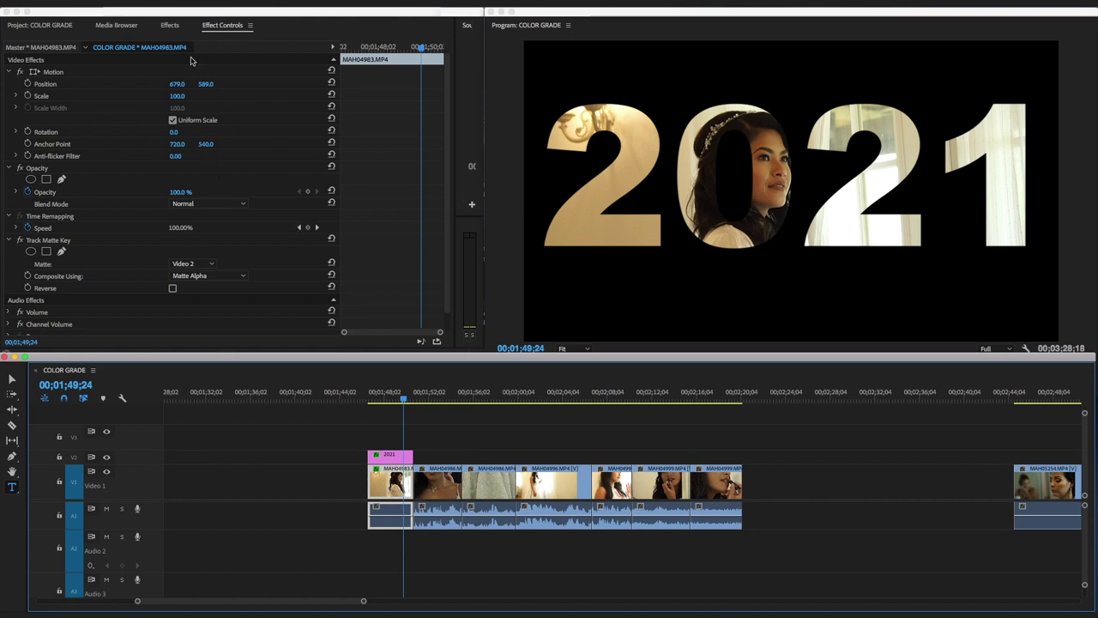
left_click_drag(175, 85, 151, 85)
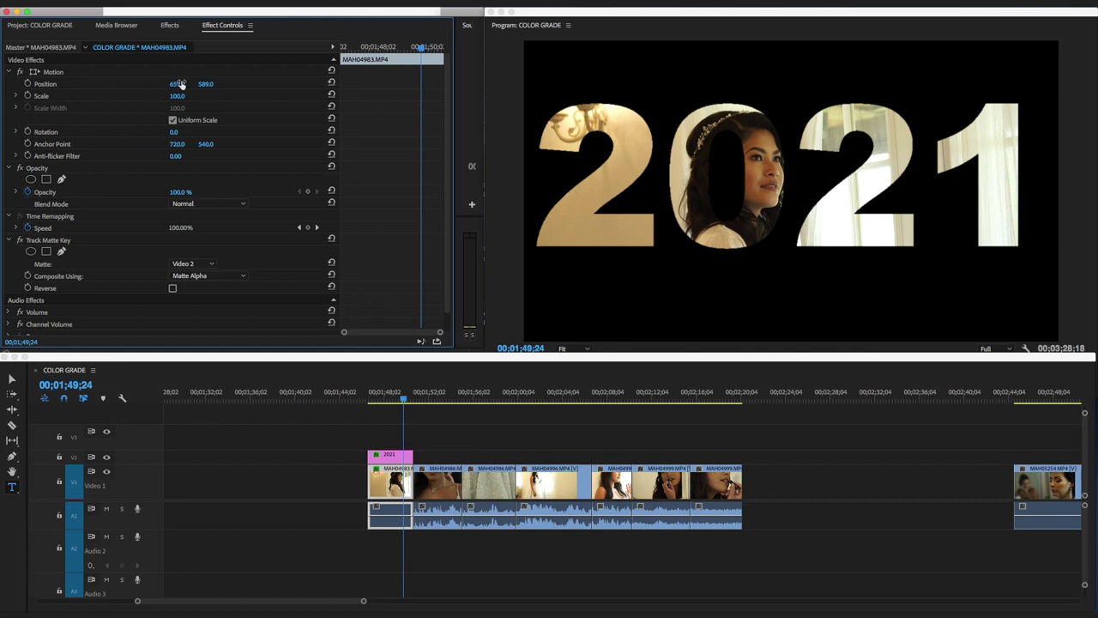
left_click(402, 461)
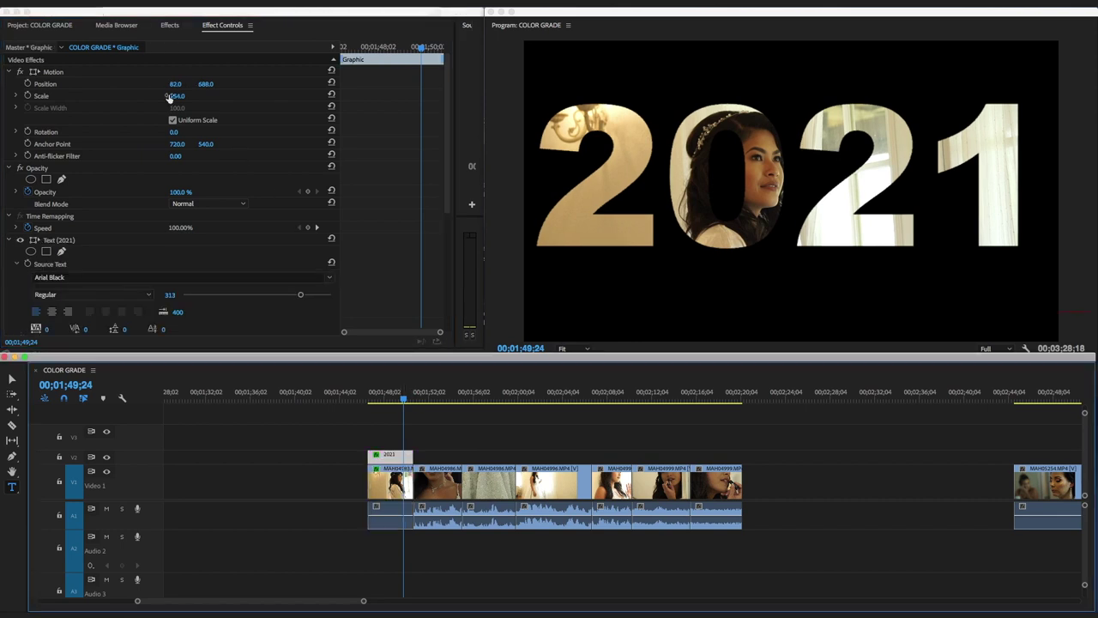
left_click_drag(175, 86, 194, 86)
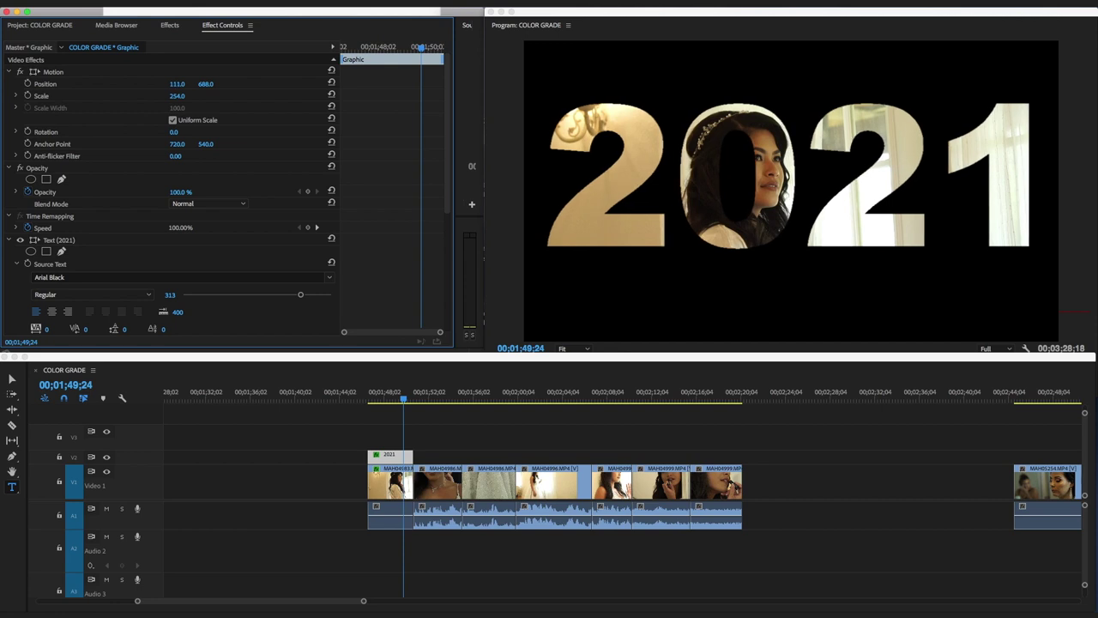
left_click(370, 398)
Step: Play the WVT matte result and review it at several points along the sequence
key("space")
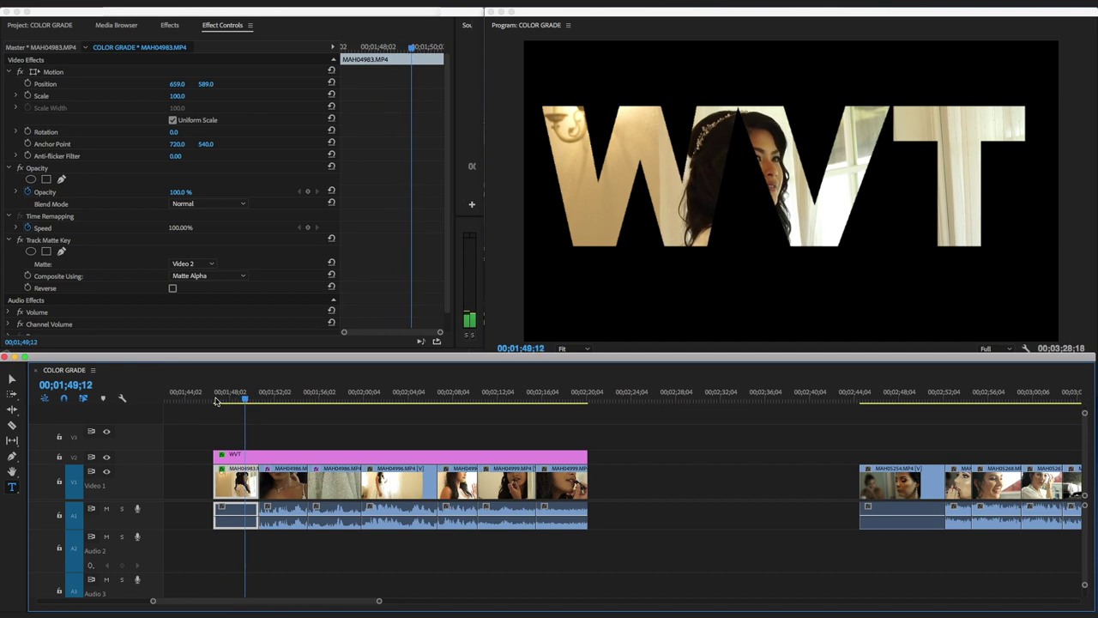
left_click(216, 400)
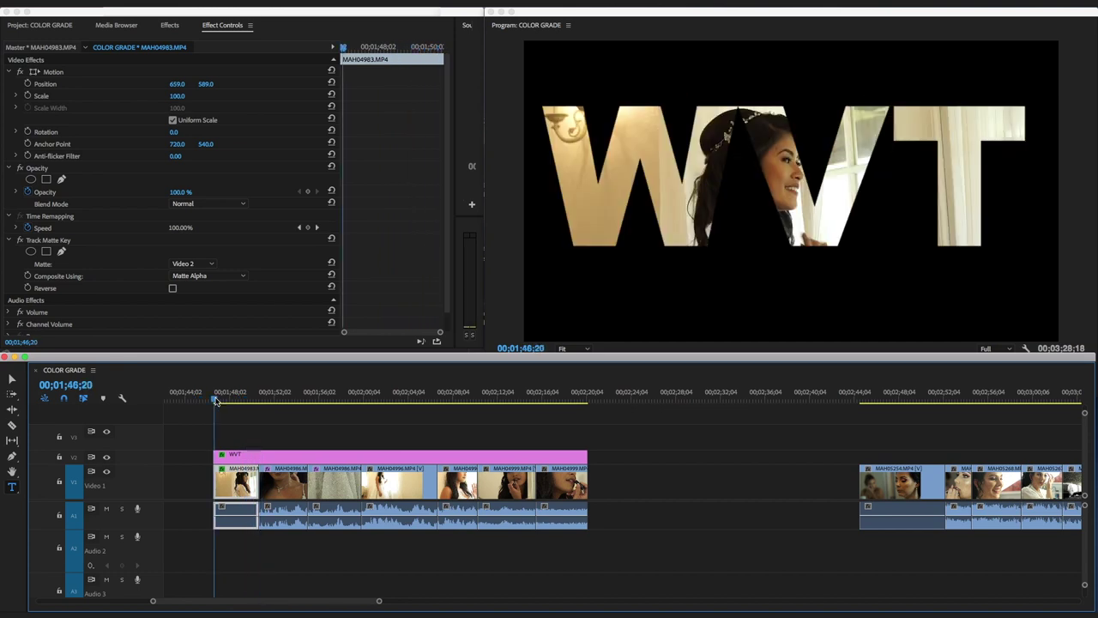
left_click(455, 392)
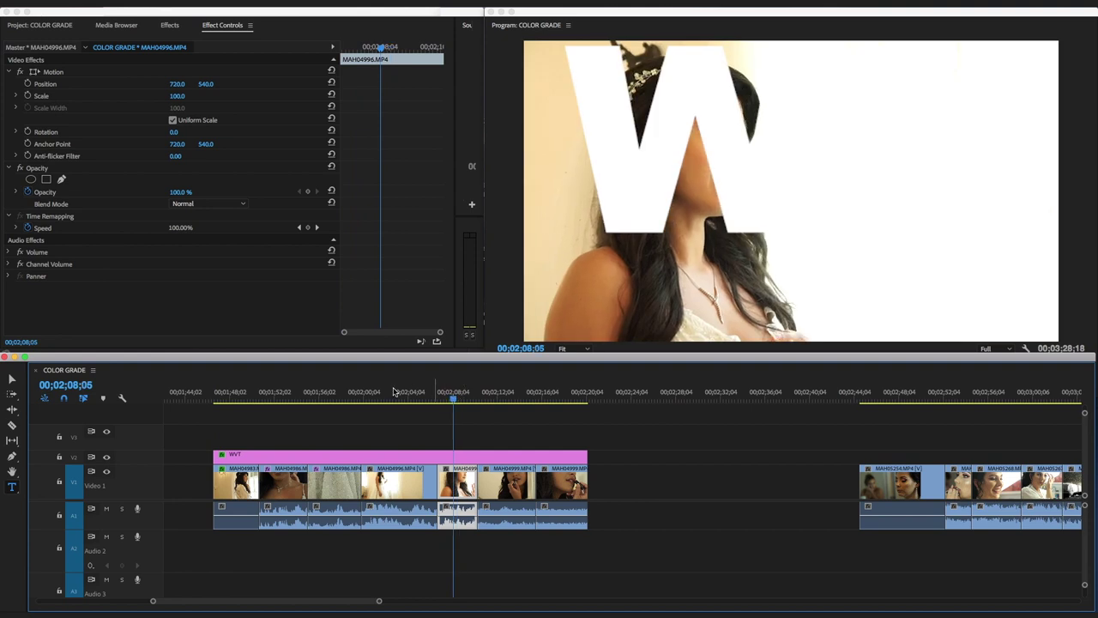
left_click(401, 395)
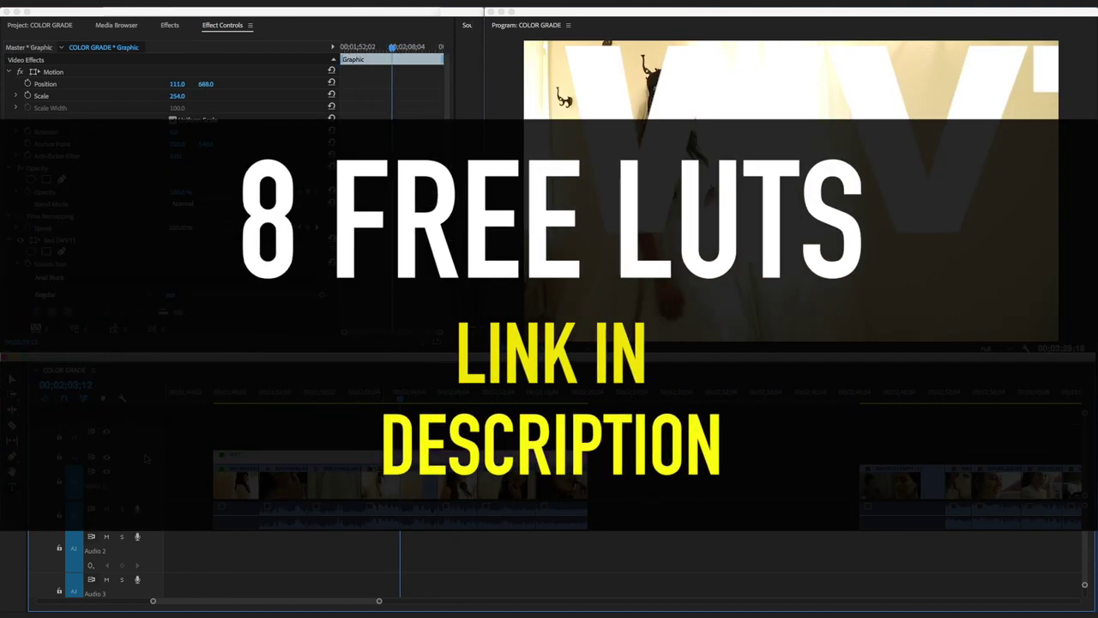